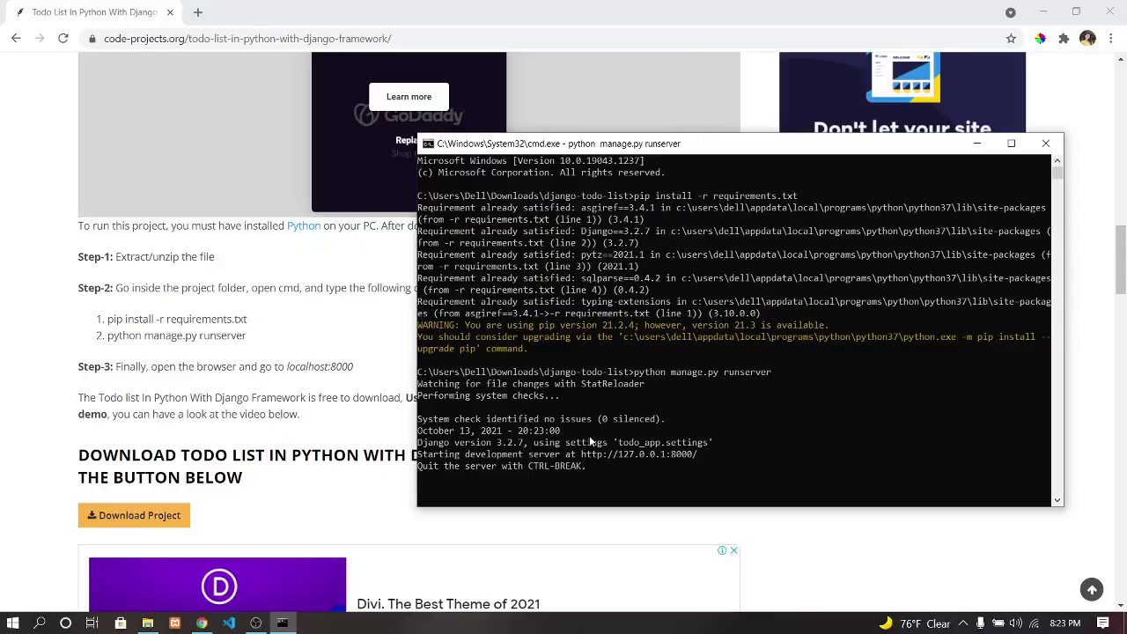
scroll(588, 435, down, 2)
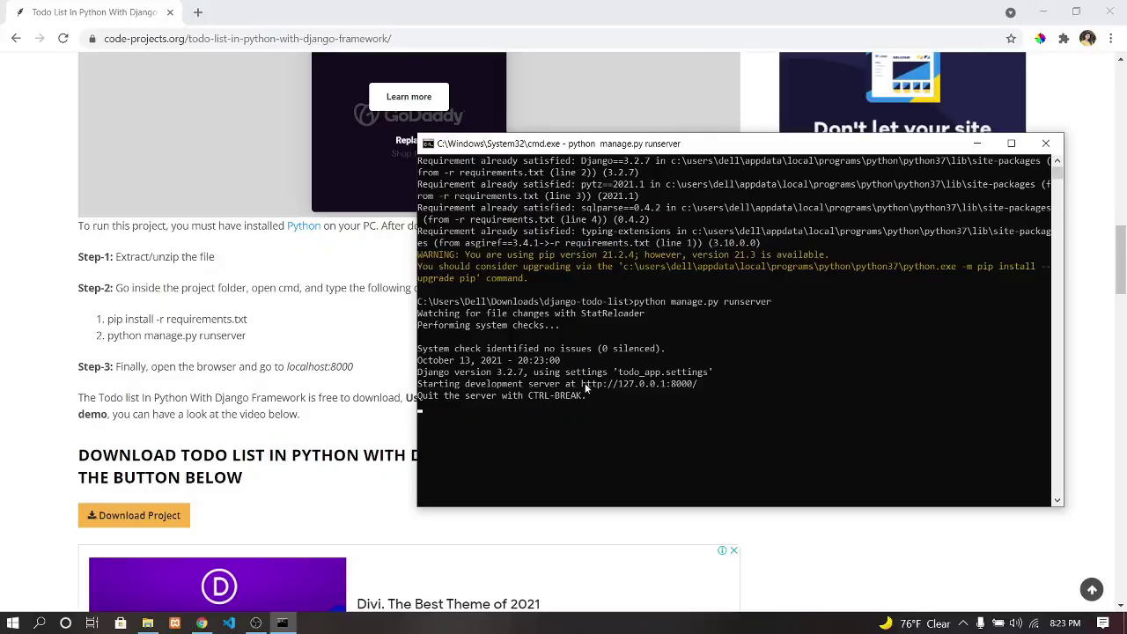
drag(582, 384, 698, 385)
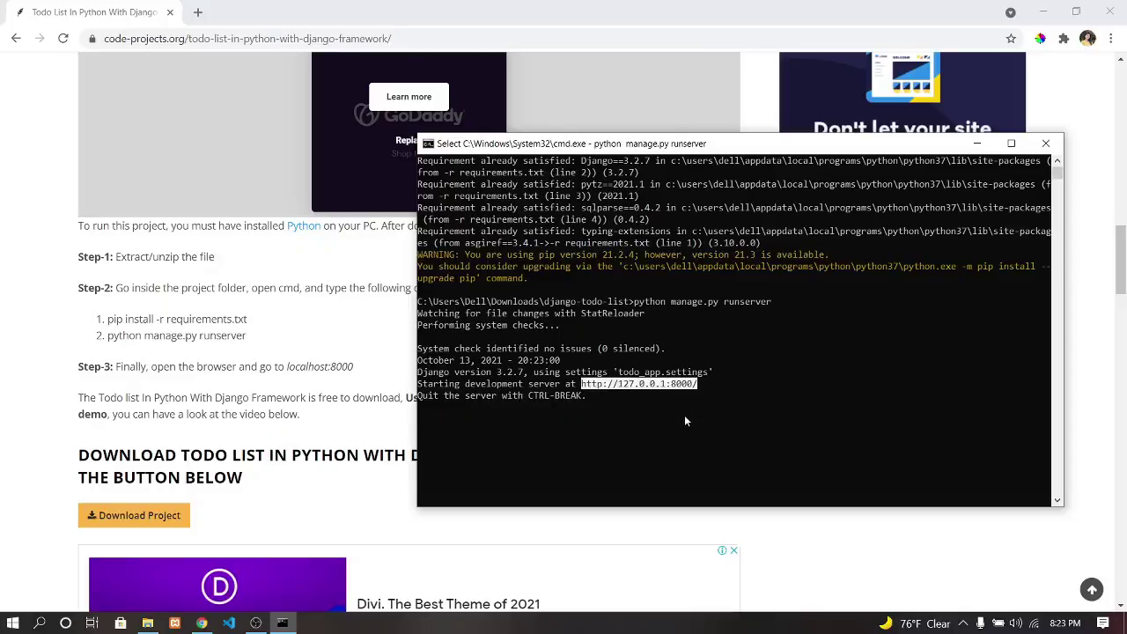
key(ctrl+c)
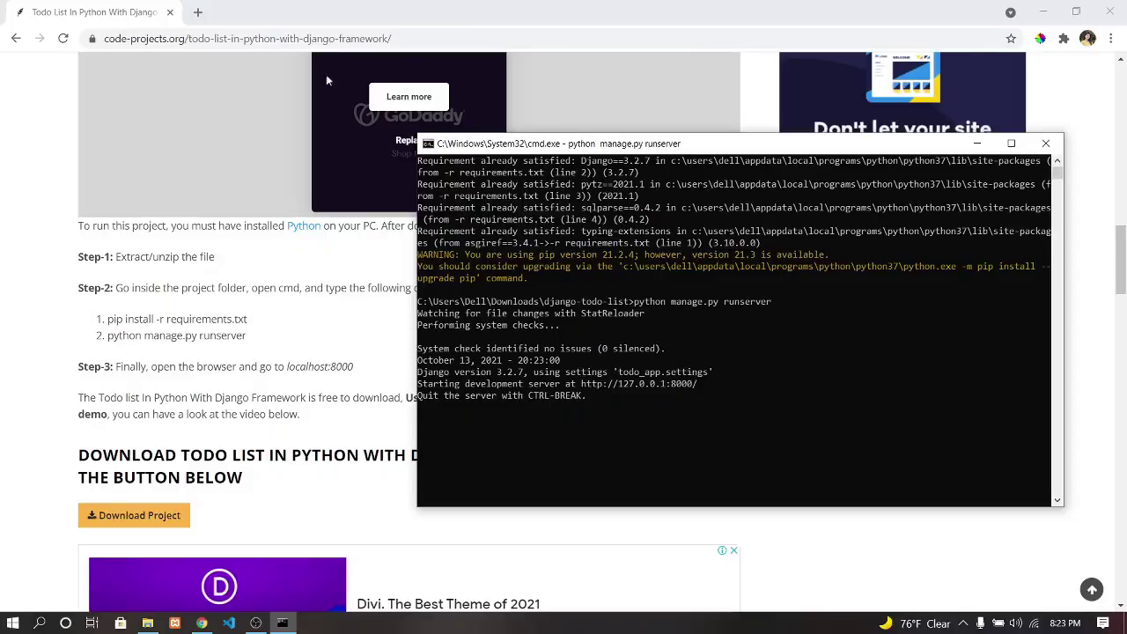
click(199, 13)
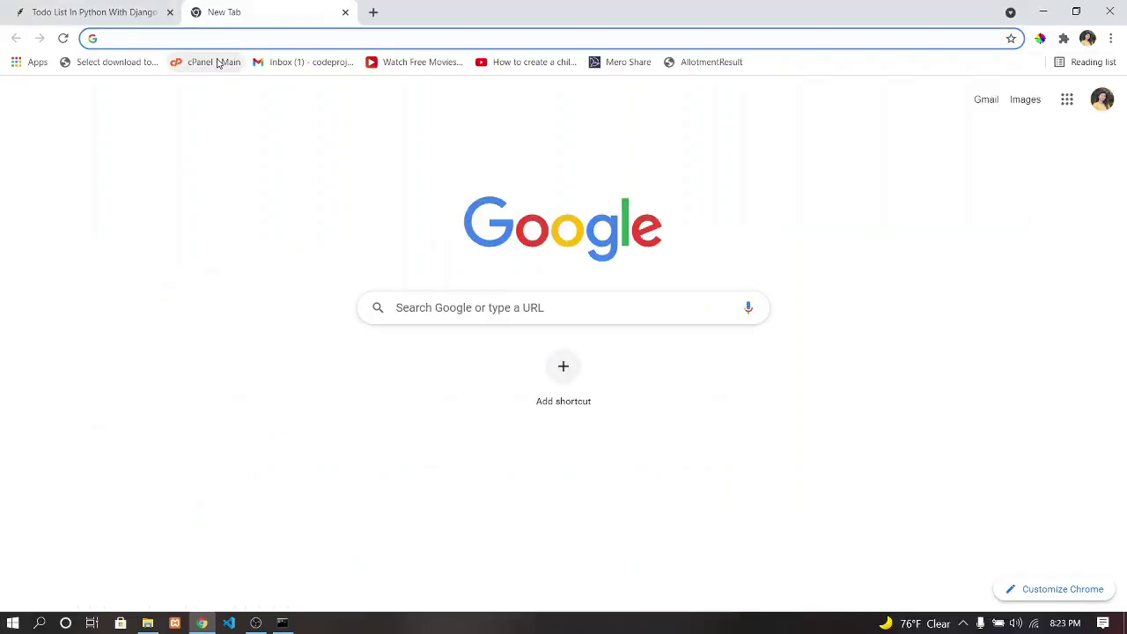
key(ctrl+v)
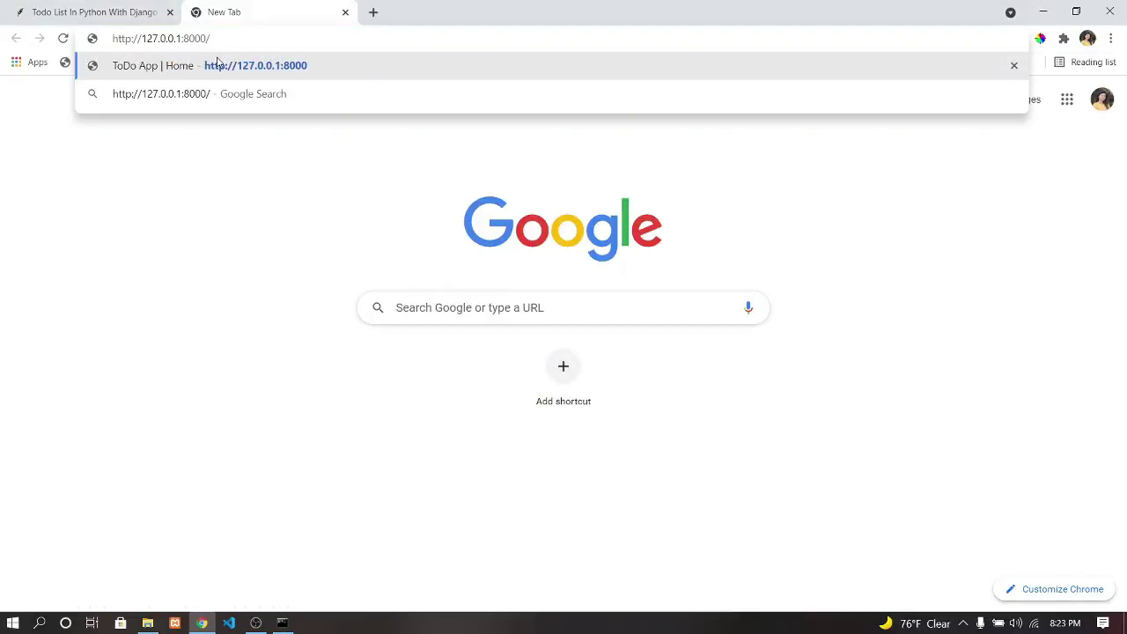
key(Return)
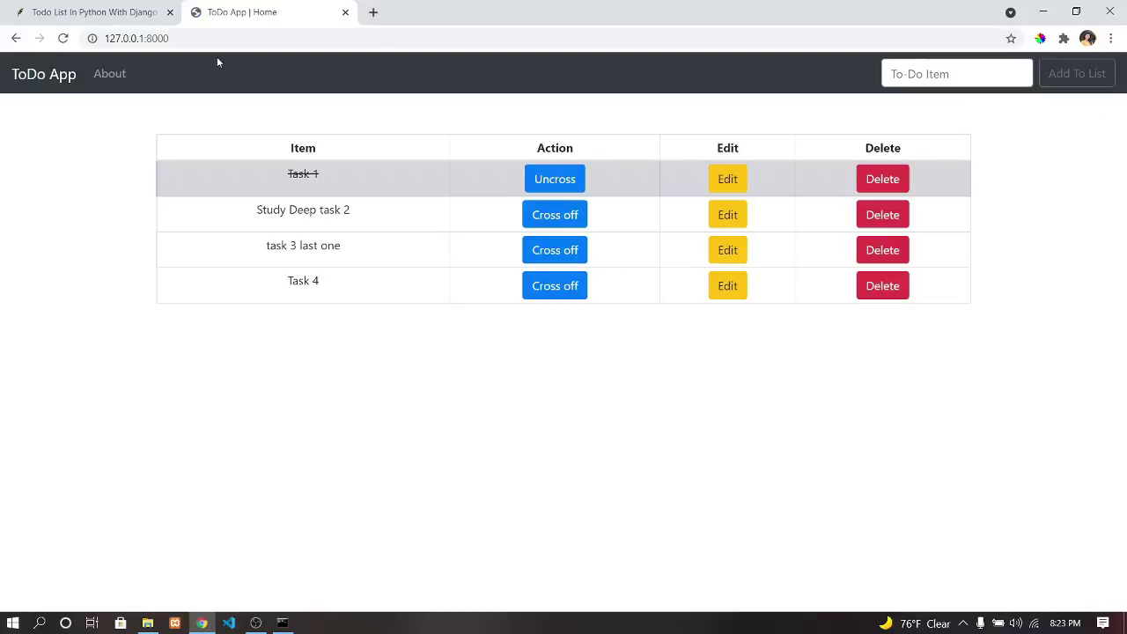
click(122, 39)
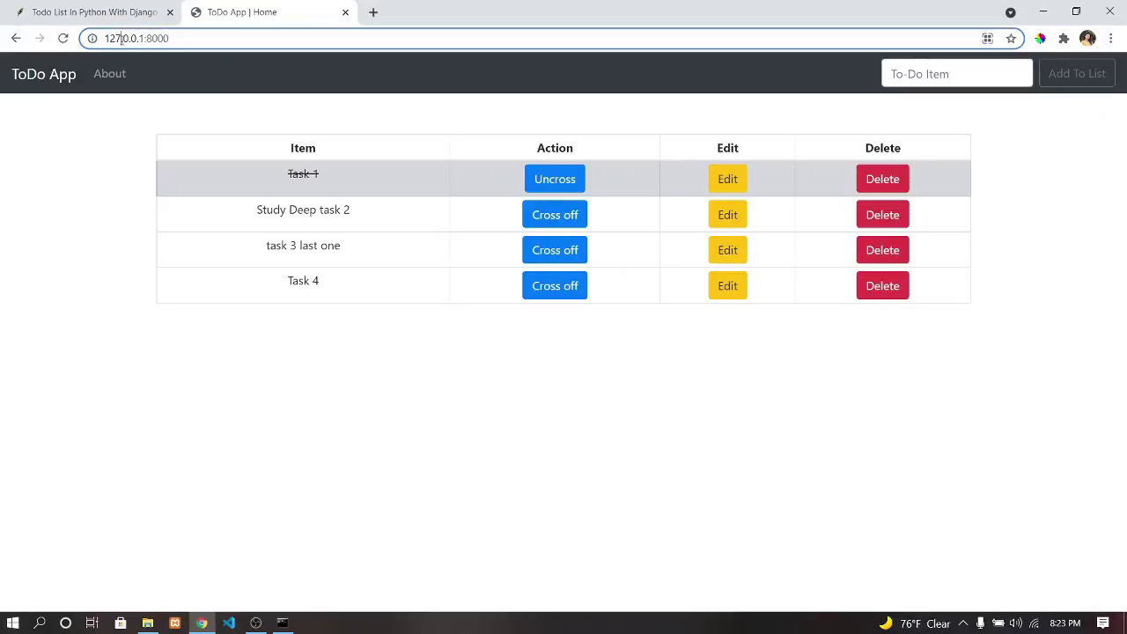
click(201, 40)
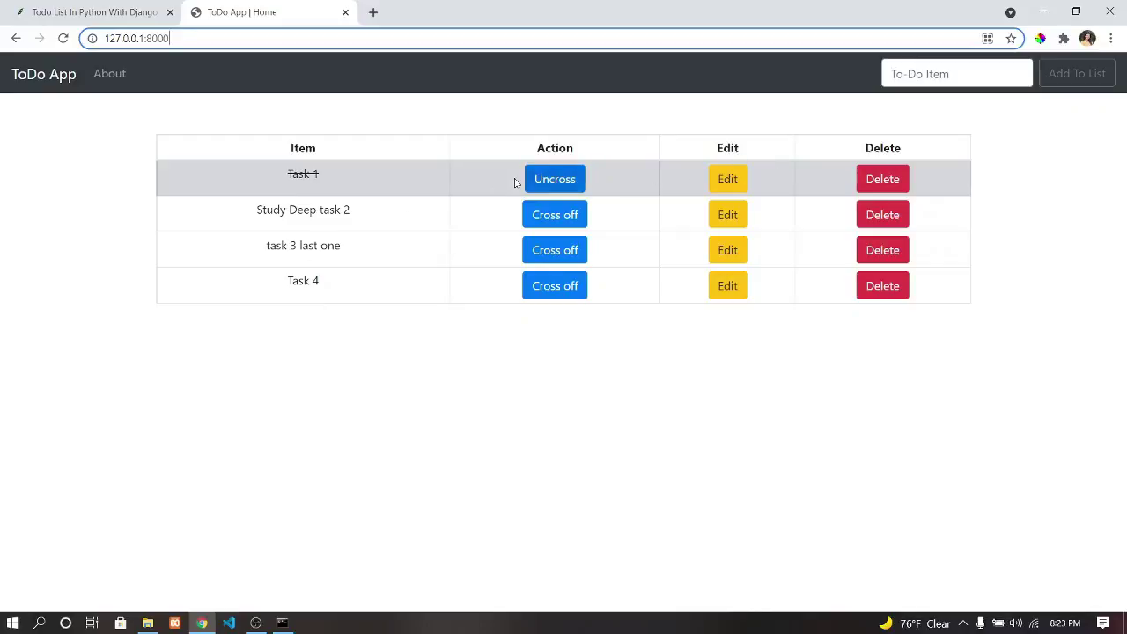
Uncross Task 1 and cross it off again, and delete it from the to-do list.
click(564, 186)
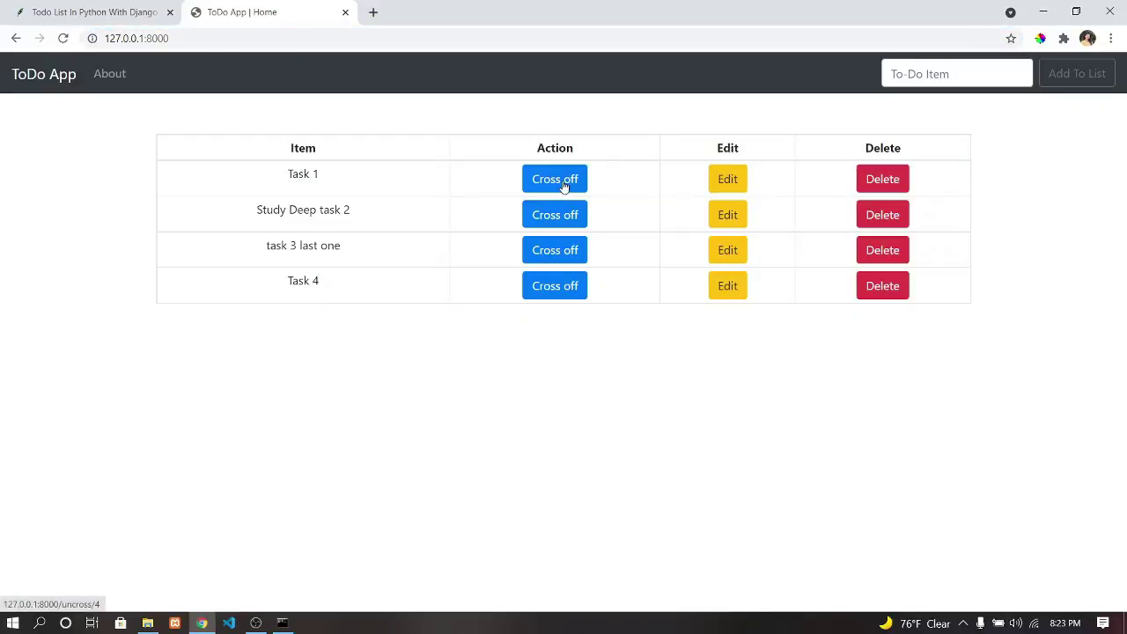
click(551, 183)
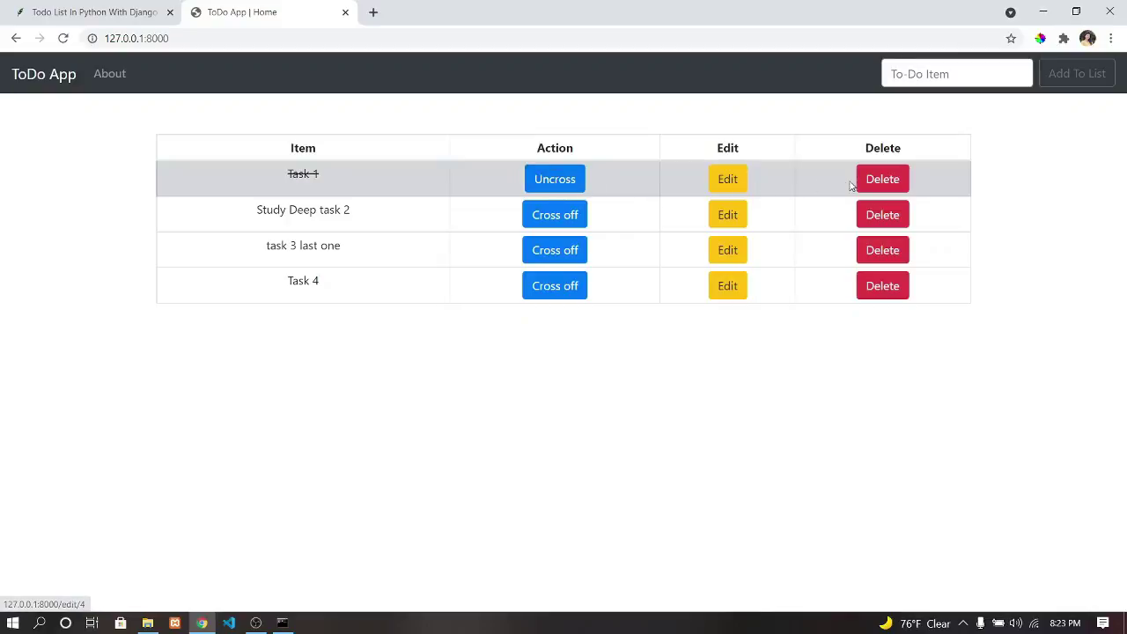
click(888, 185)
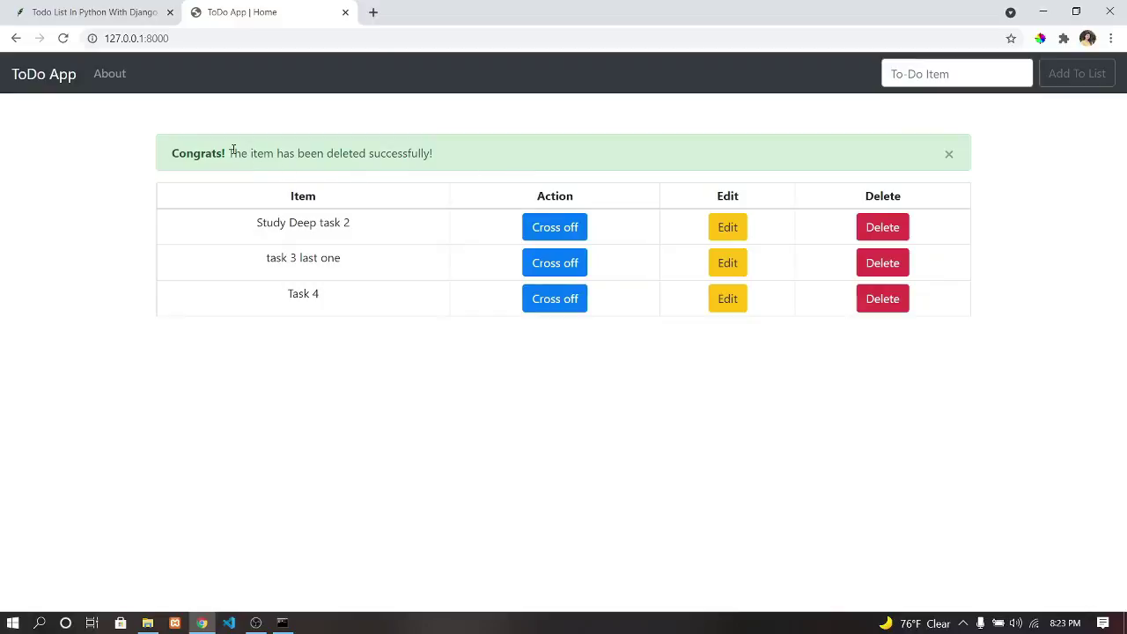
drag(236, 150, 544, 153)
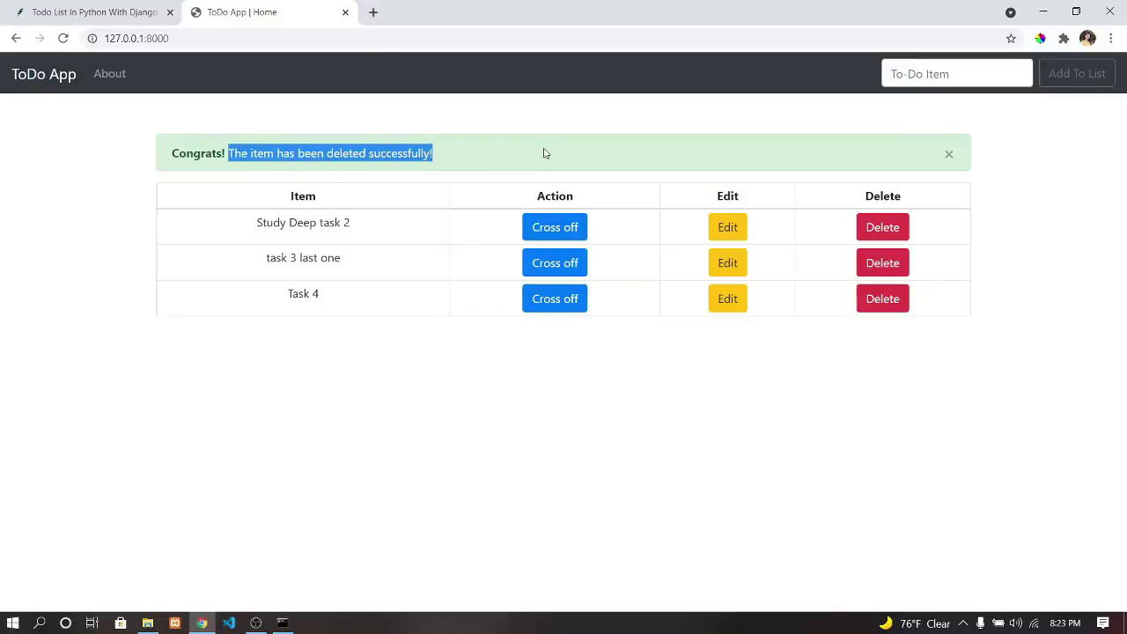
click(544, 154)
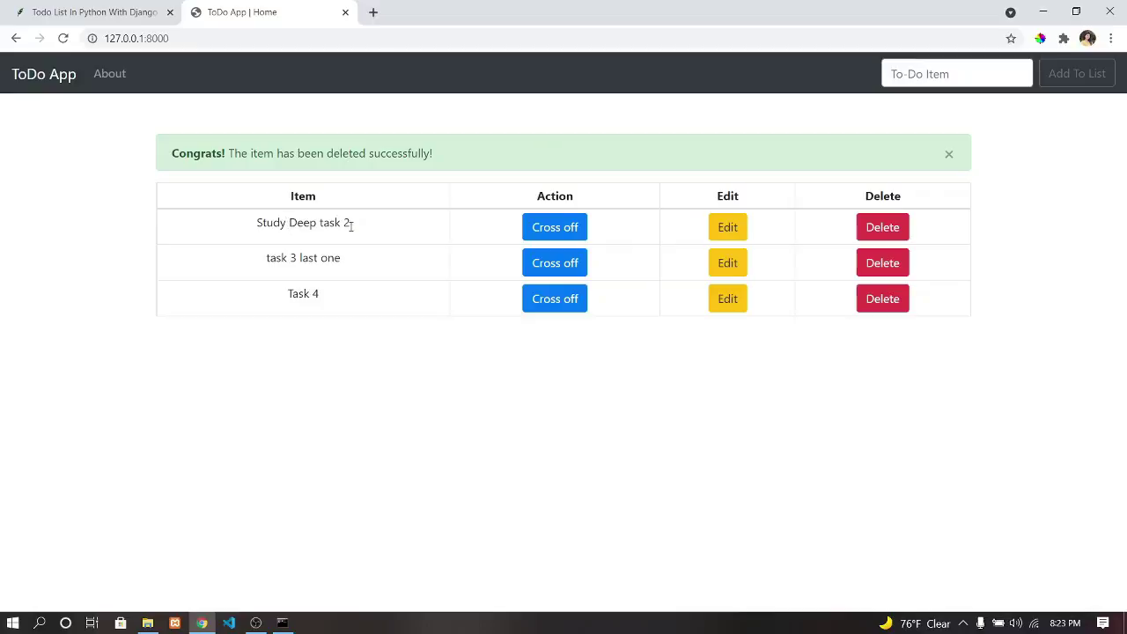
Delete the tasks "Study Deep task 2", "task 3 last one" and "Task 4" from the to-do list.
click(897, 228)
click(887, 228)
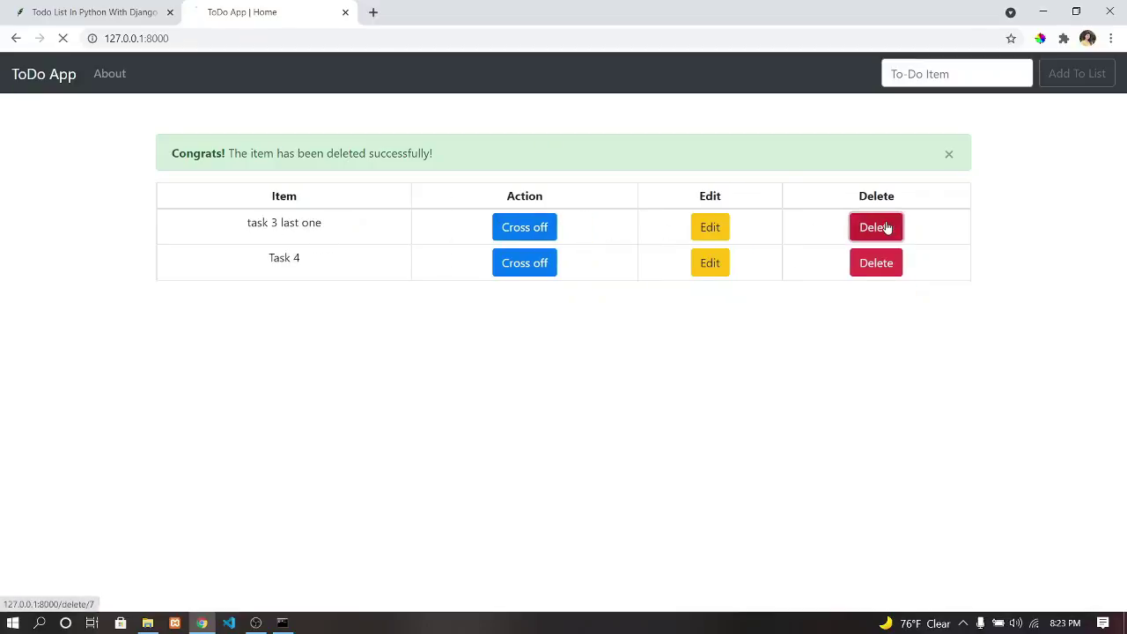
click(870, 236)
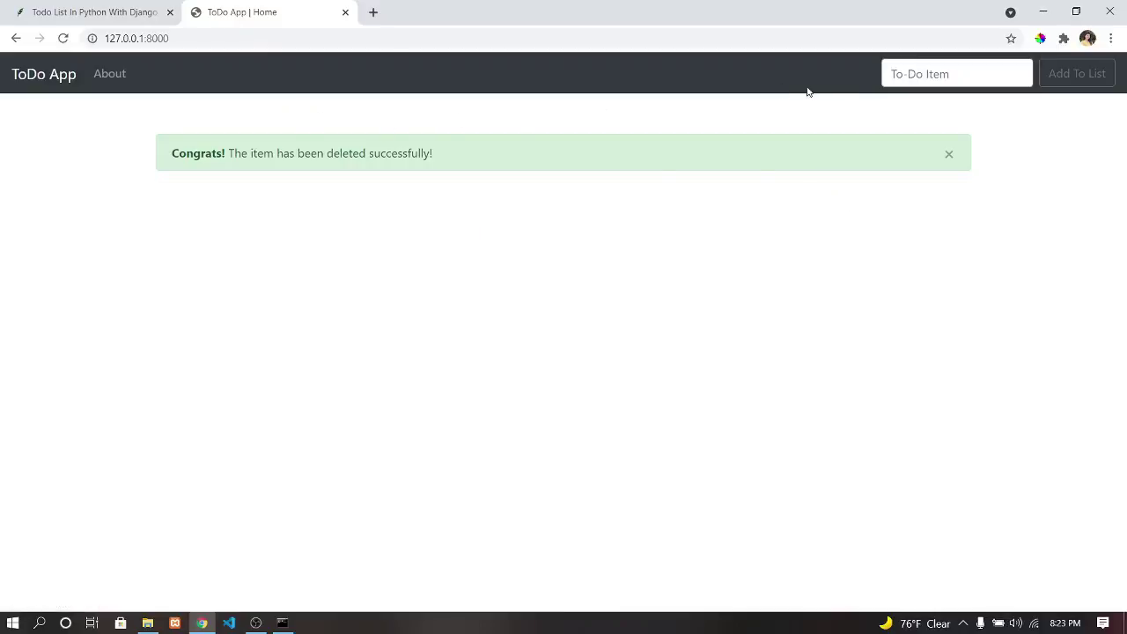
Try to add a to-do item with no text, and return to the list page.
click(946, 70)
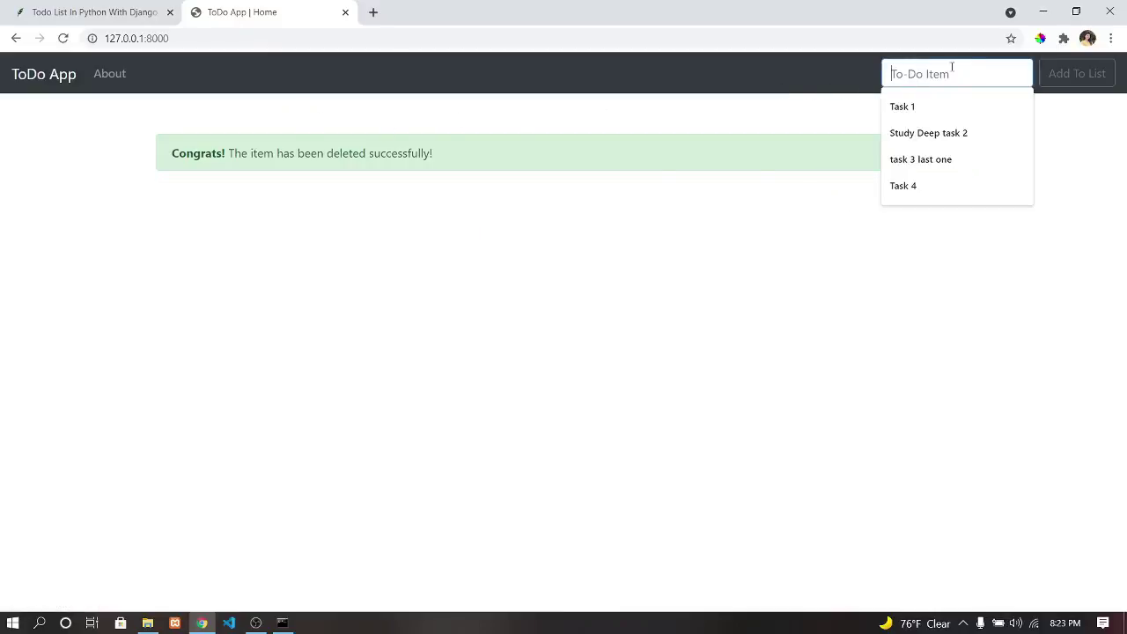
click(1076, 78)
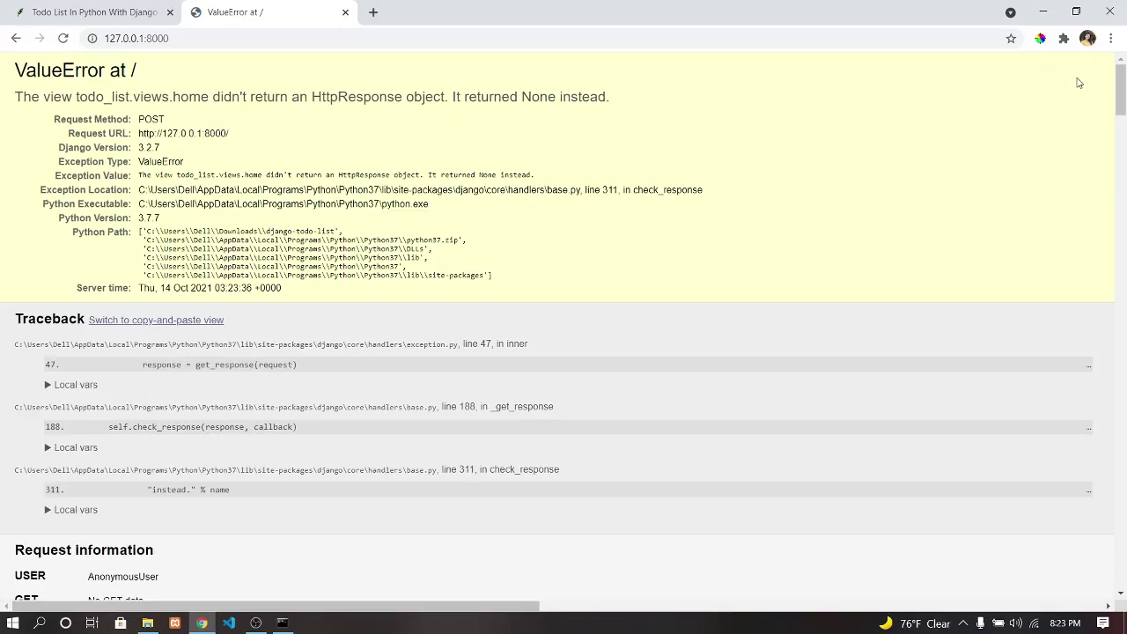
click(14, 39)
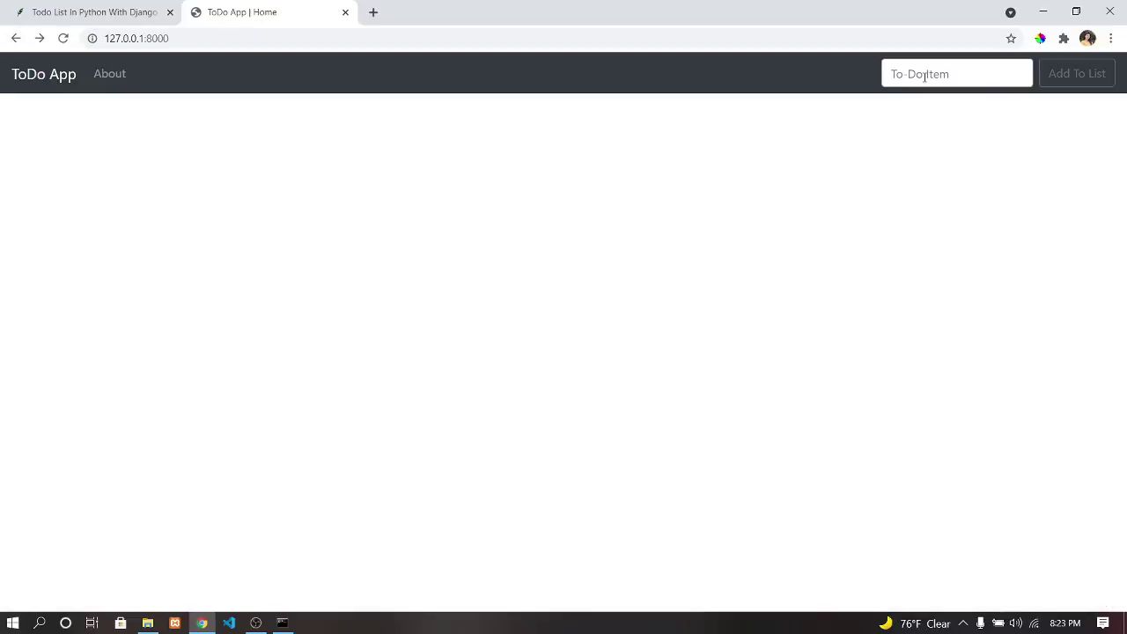
Add a new item named "Task 1" to the to-do list and dismiss the notification.
click(924, 76)
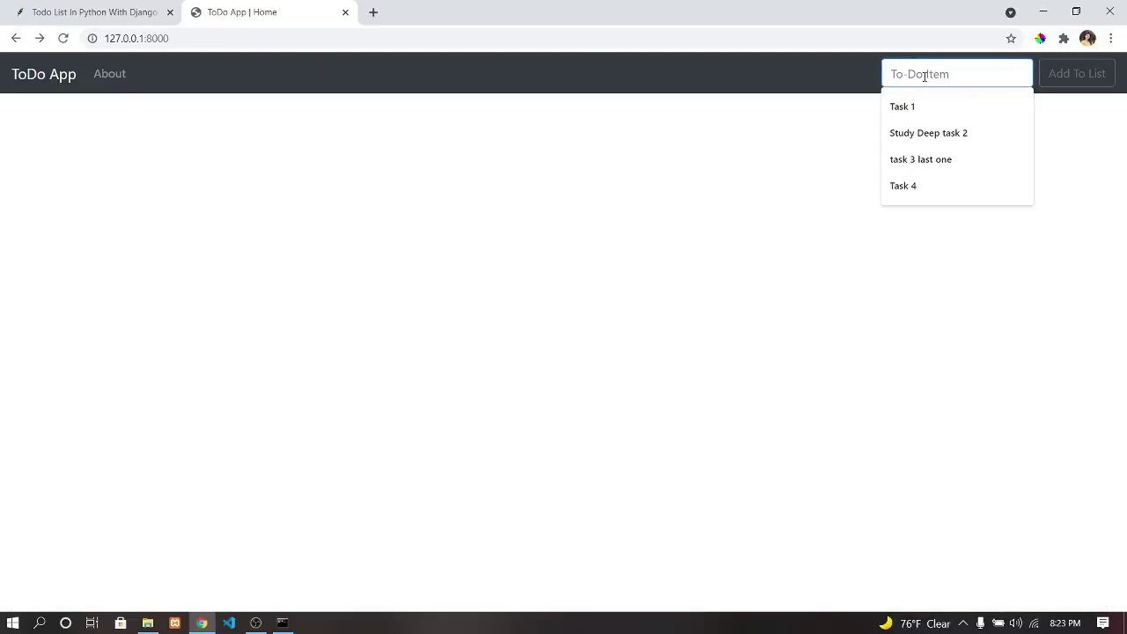
click(917, 109)
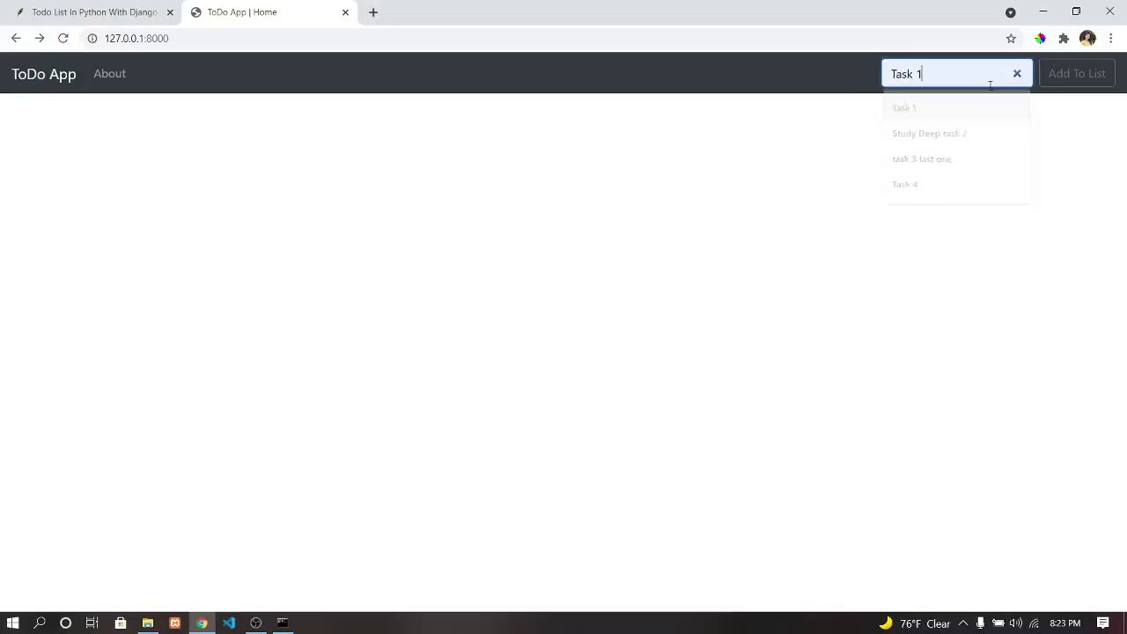
click(1070, 84)
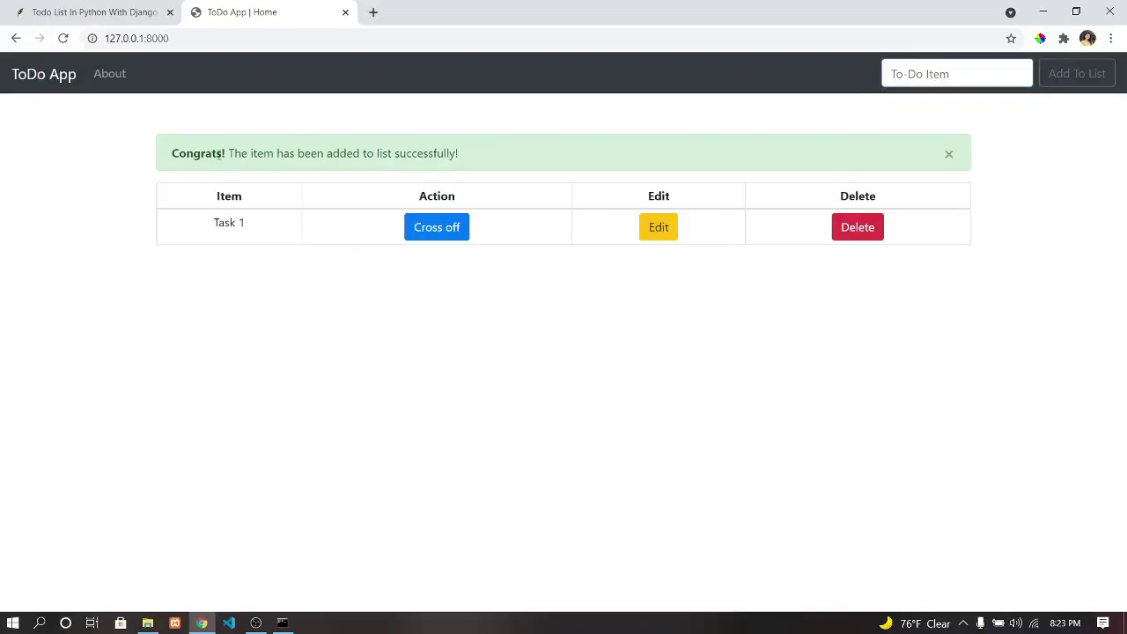
drag(238, 152, 531, 163)
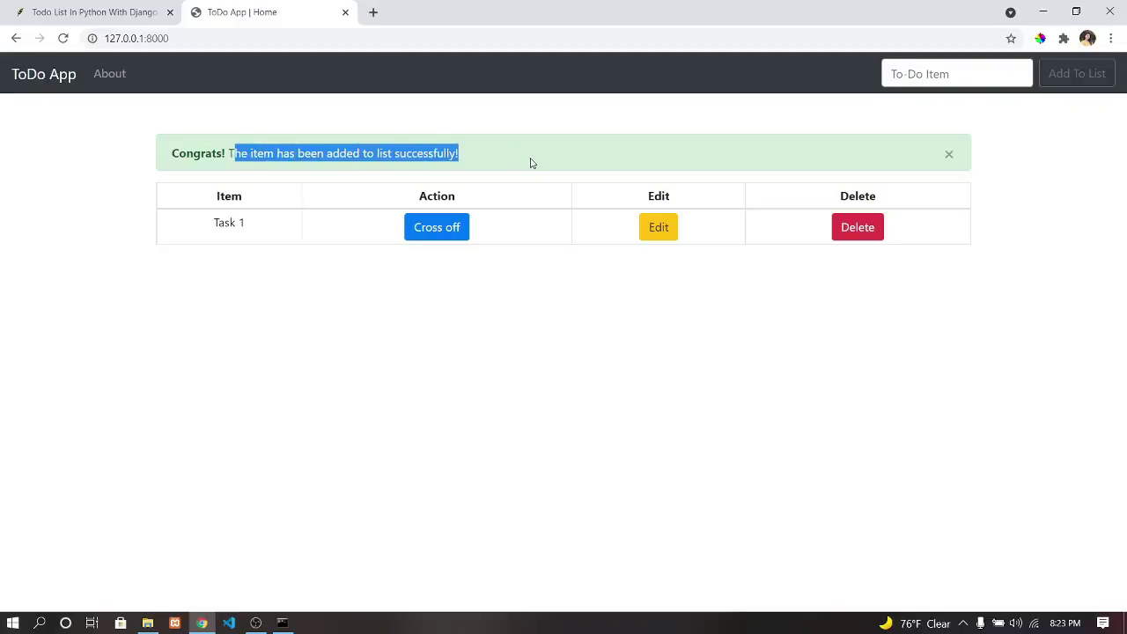
click(531, 163)
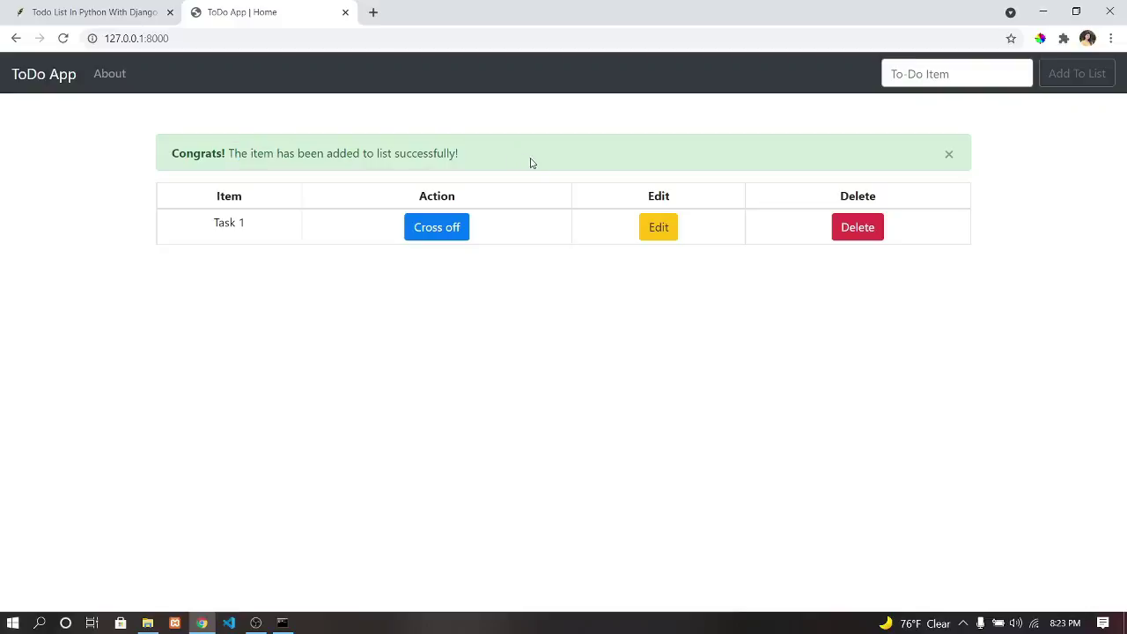
click(948, 156)
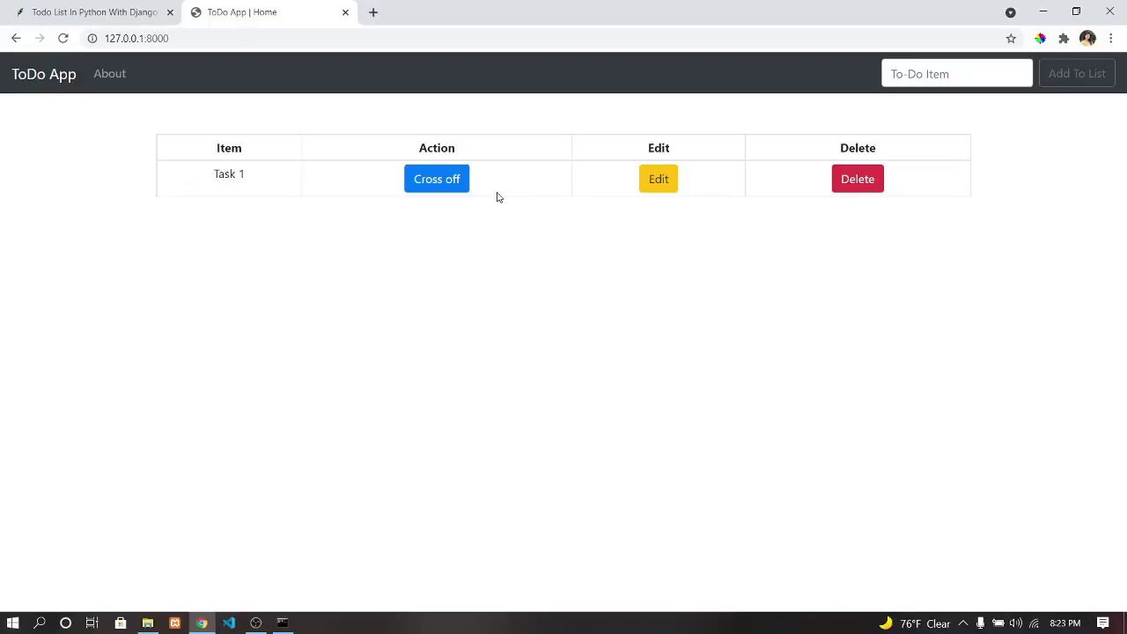
Rename the Task 1 item as "Task 1 first" and save the edit.
click(660, 179)
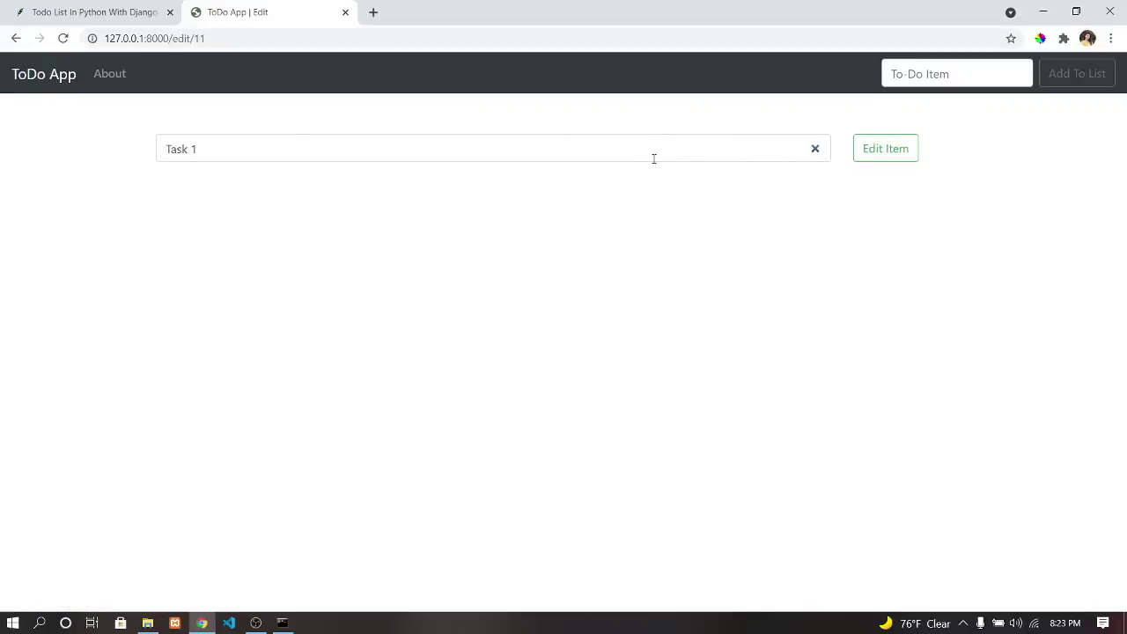
click(656, 154)
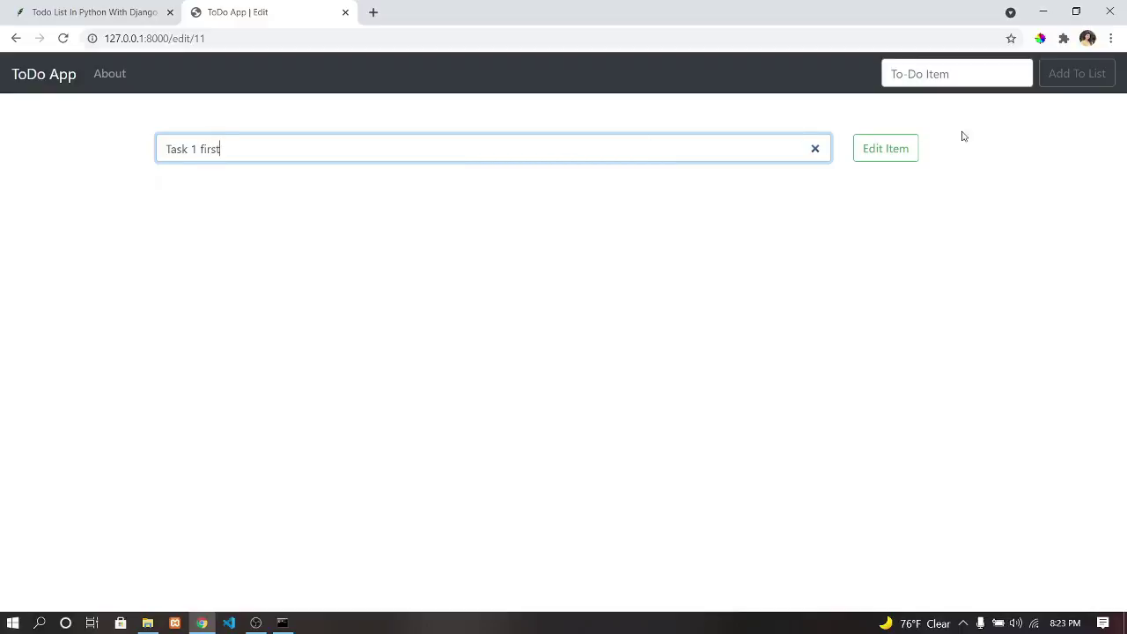
click(898, 142)
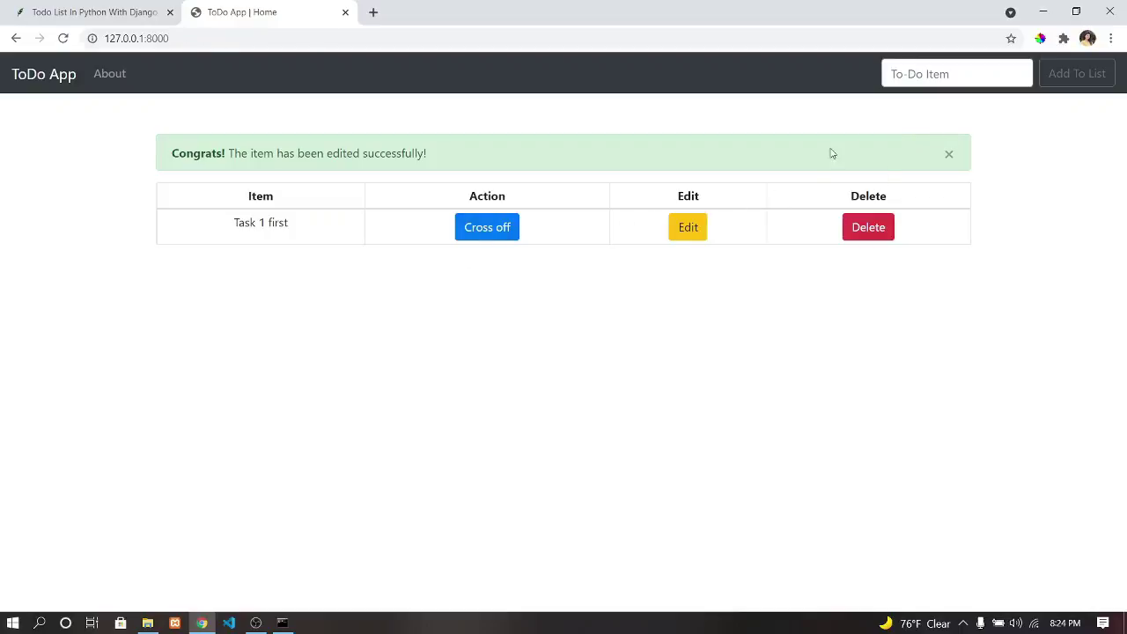
Add a second item named "Task 2" to the to-do list.
click(906, 73)
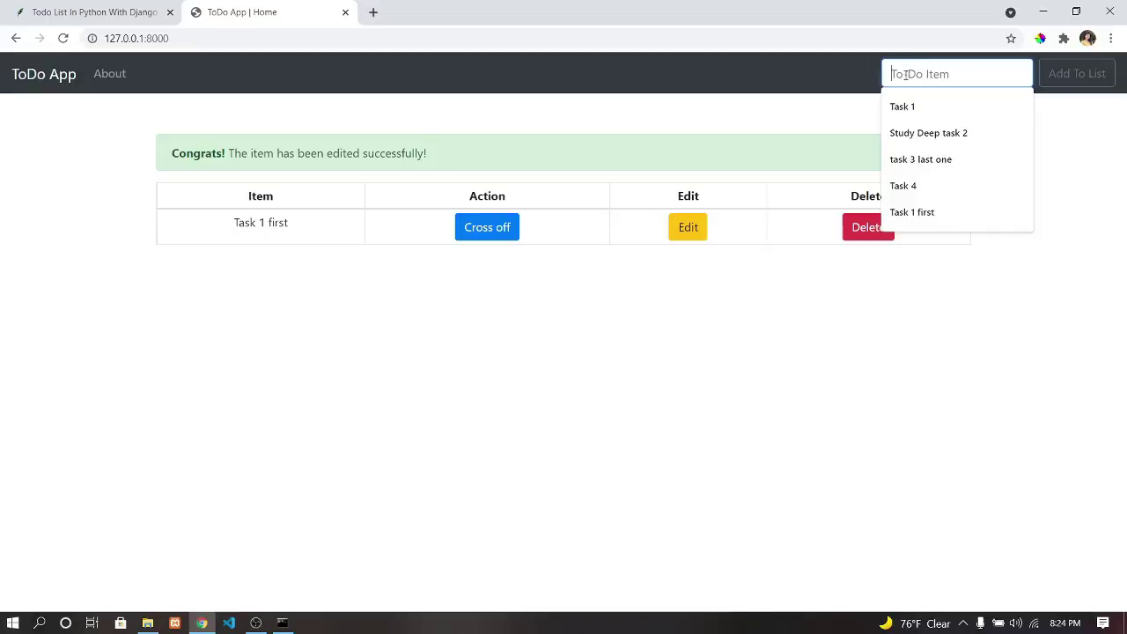
click(894, 187)
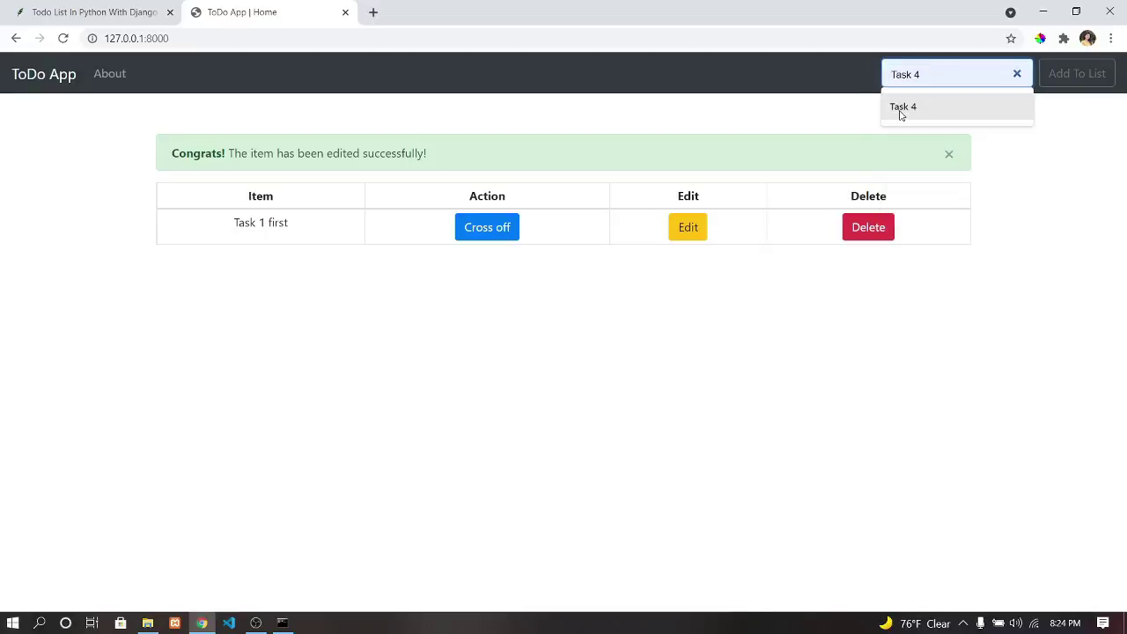
key(BackSpace)
text(2)
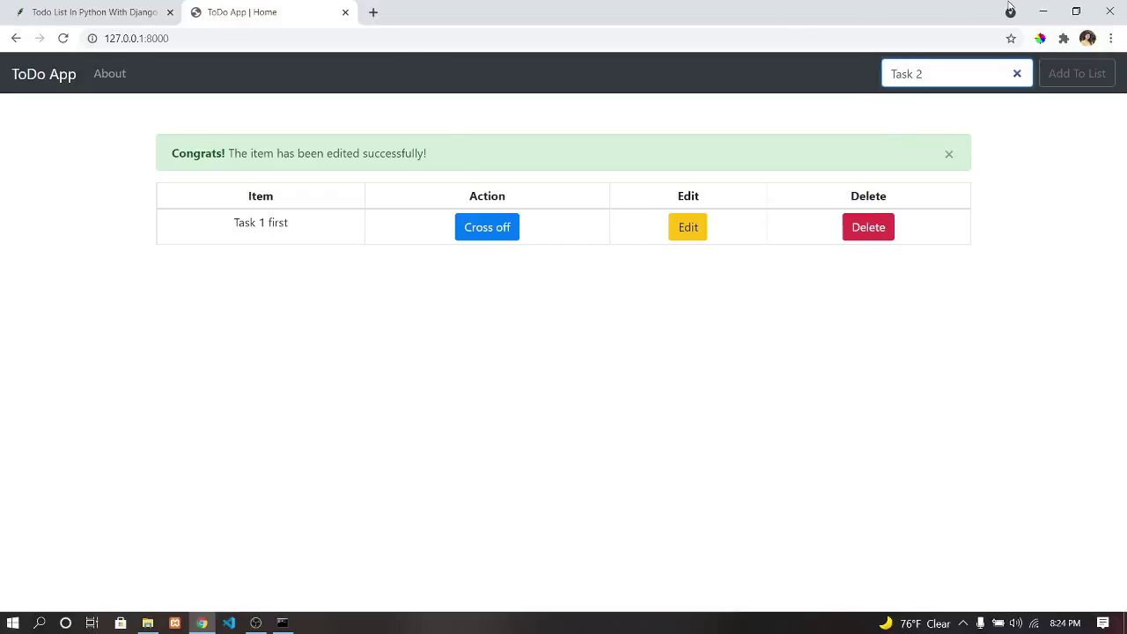
click(1076, 83)
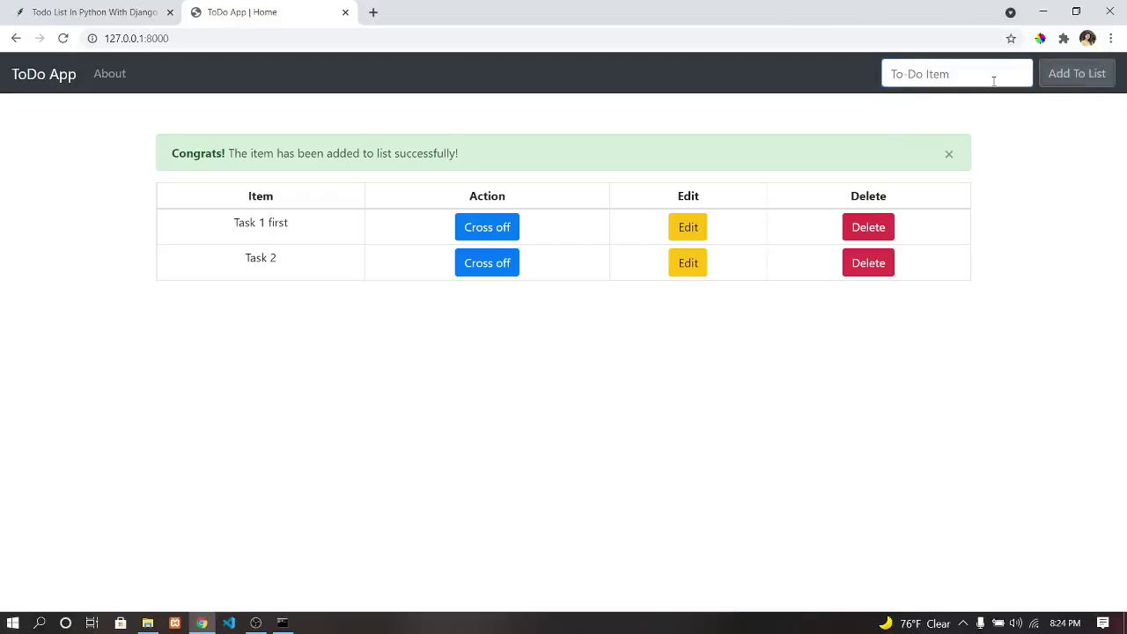
Add a third item named "task 3 last one" to the to-do list.
click(902, 73)
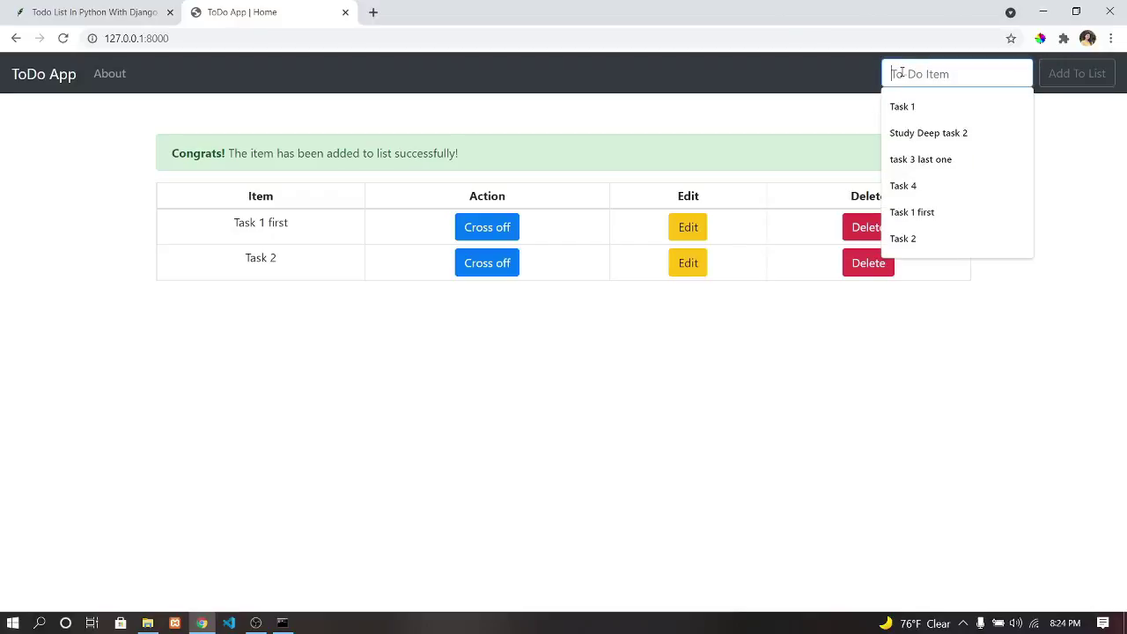
click(898, 106)
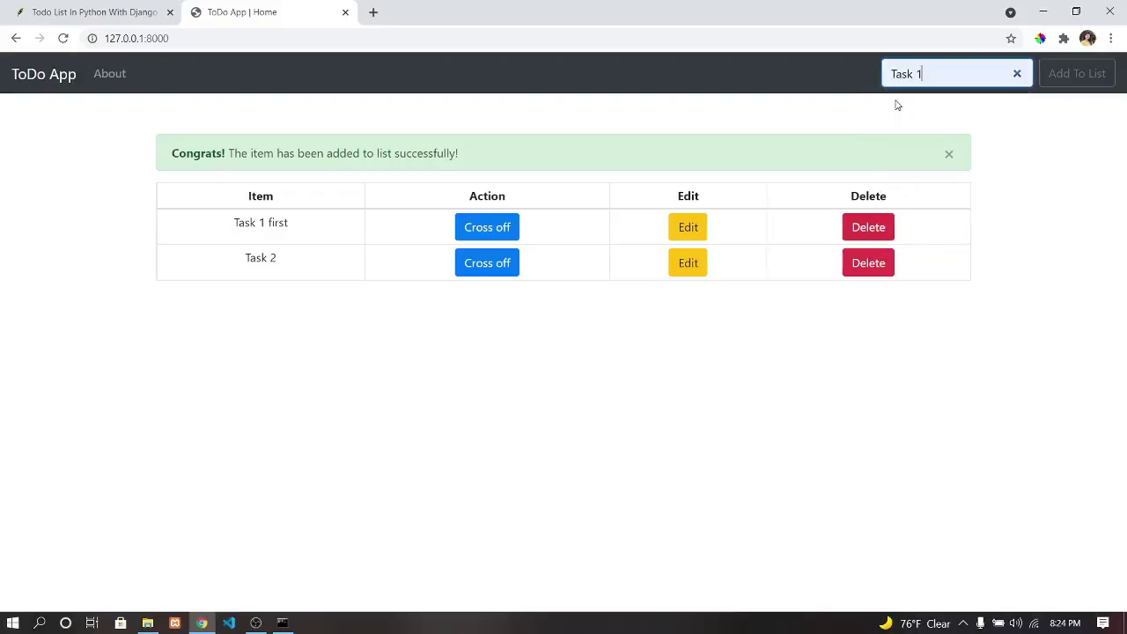
key(BackSpace)
text(4)
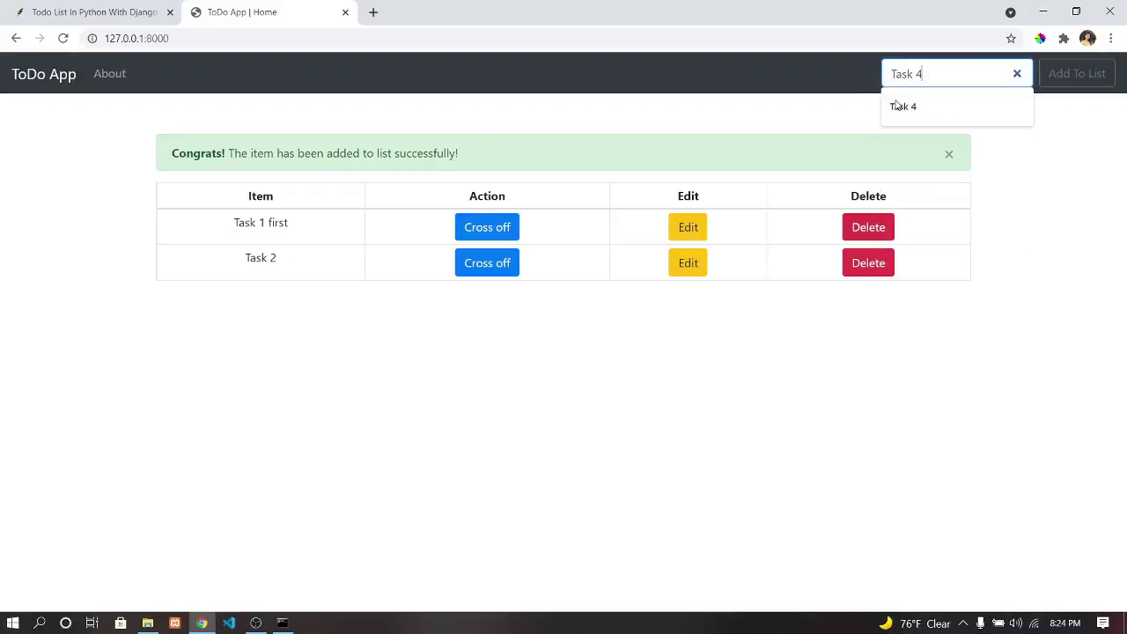
key(BackSpace)
text(3 last one)
click(958, 109)
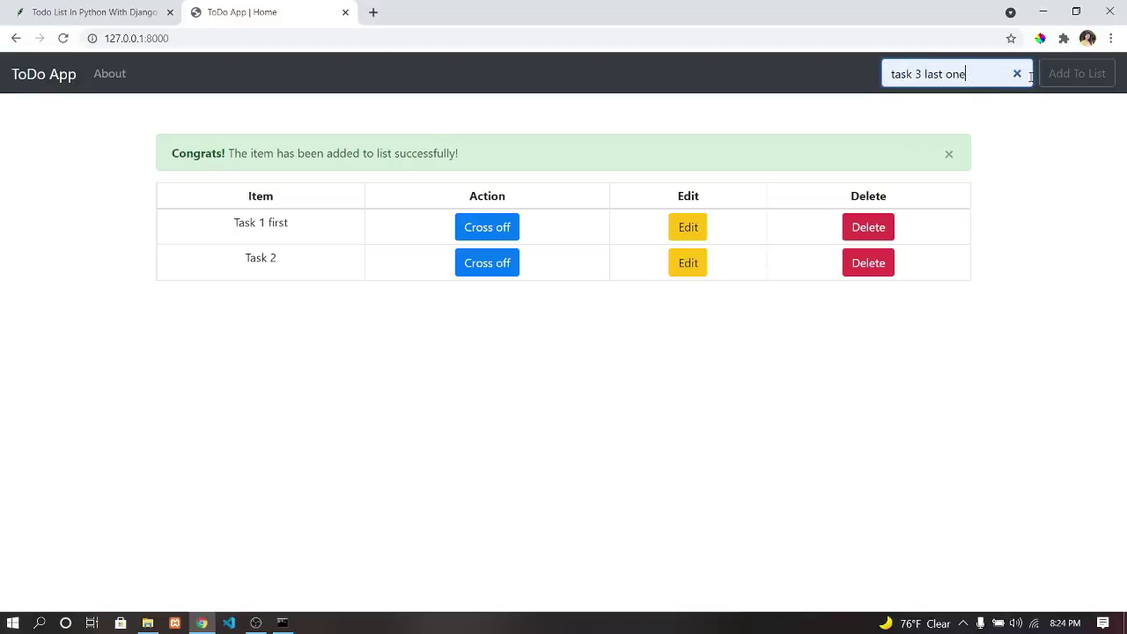
click(1061, 75)
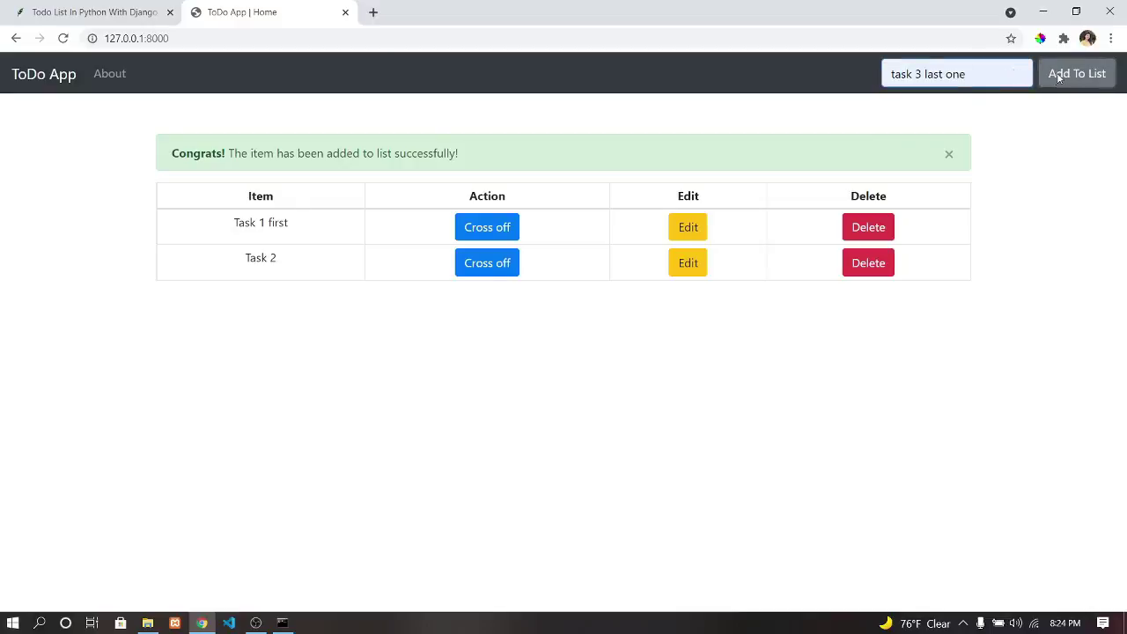
Add a fourth item named "Task 4" to the to-do list.
click(913, 74)
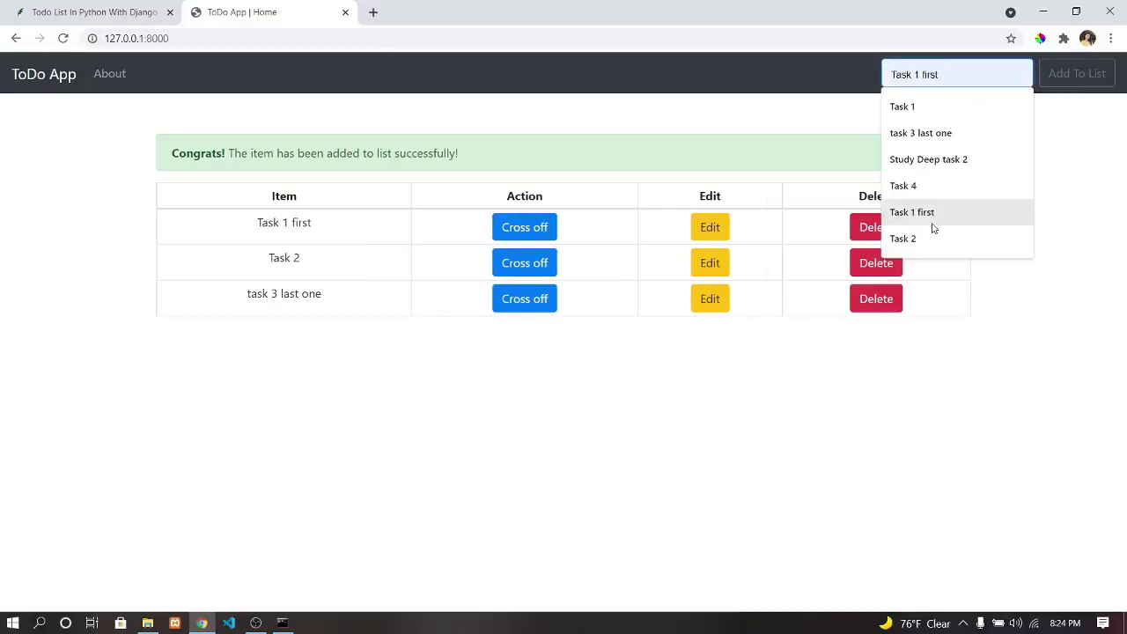
click(925, 191)
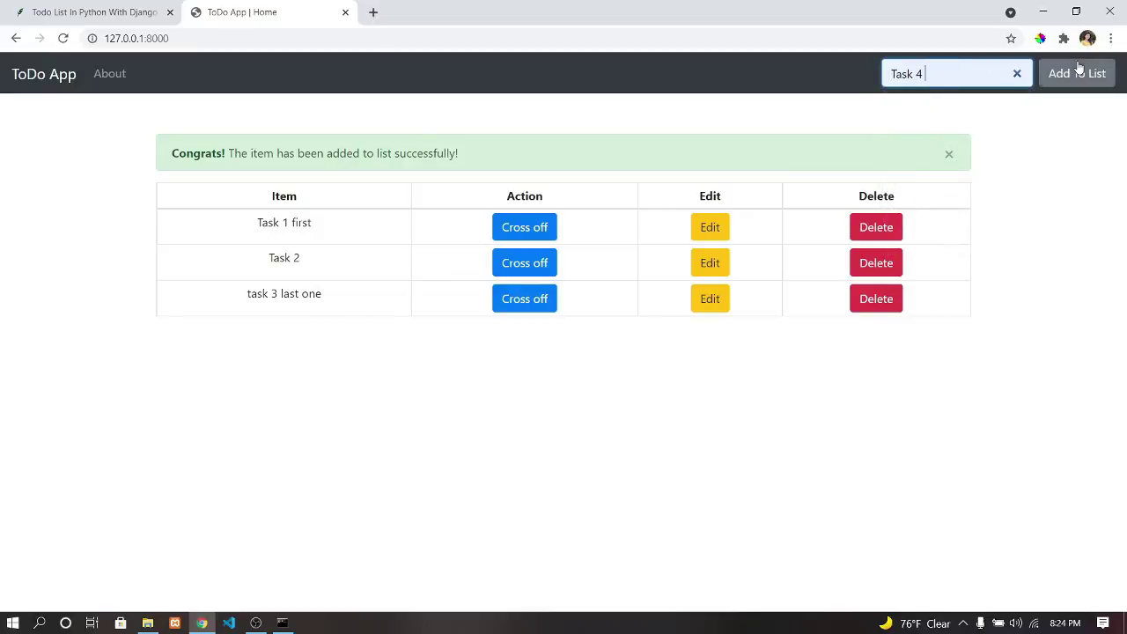
click(1077, 73)
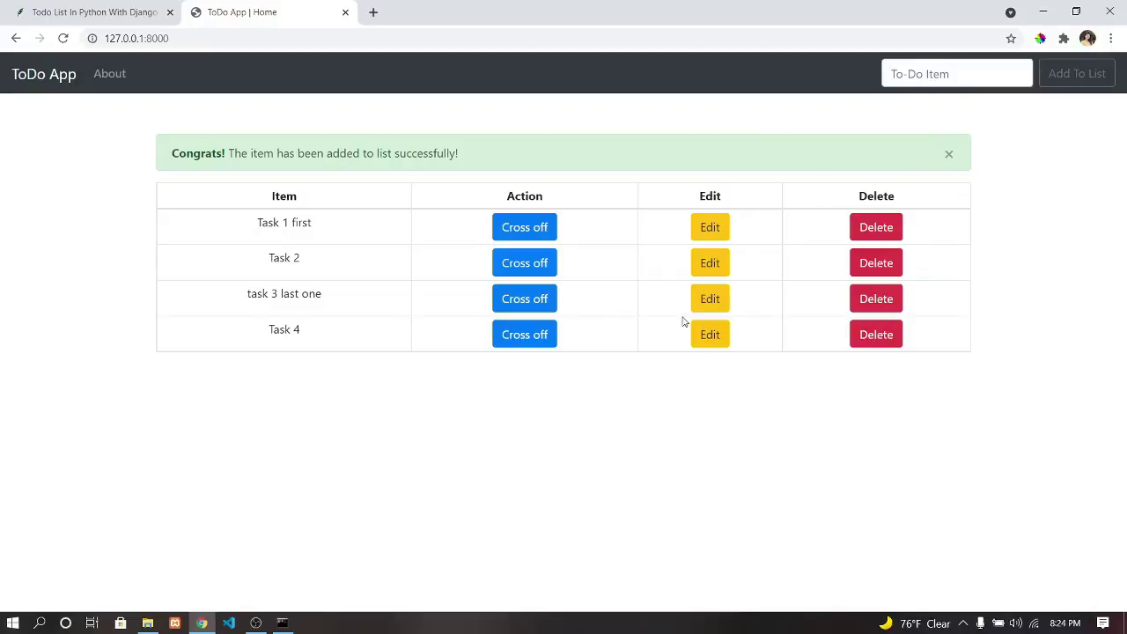
Rename the Task 4 item as "Task 4 new", save the edit, and cross off the Task 1 first item.
click(710, 334)
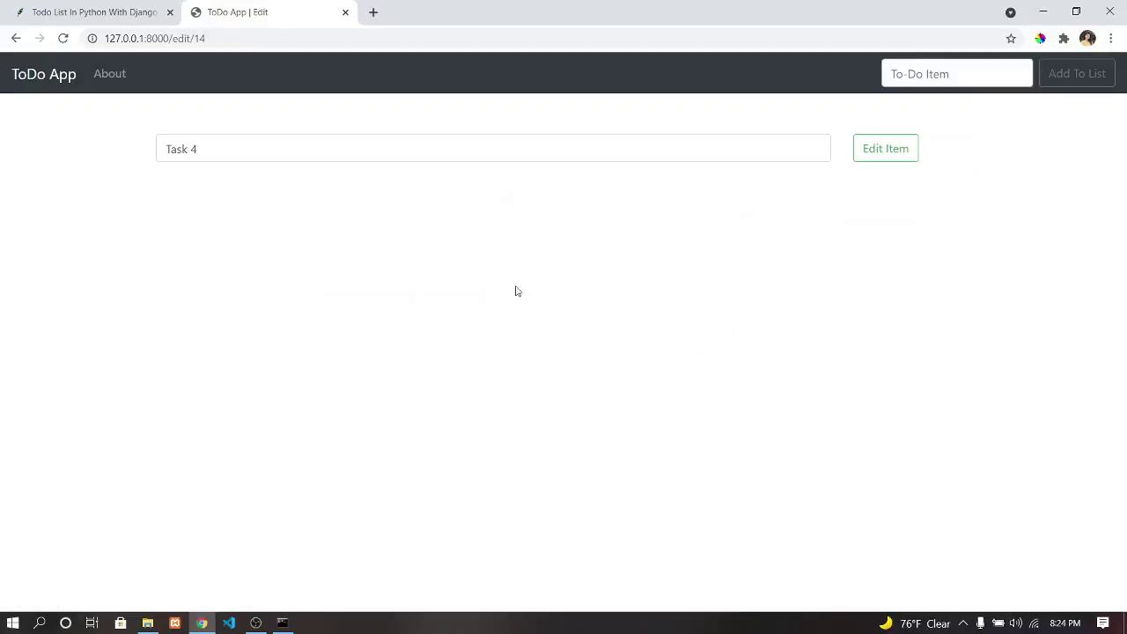
click(207, 155)
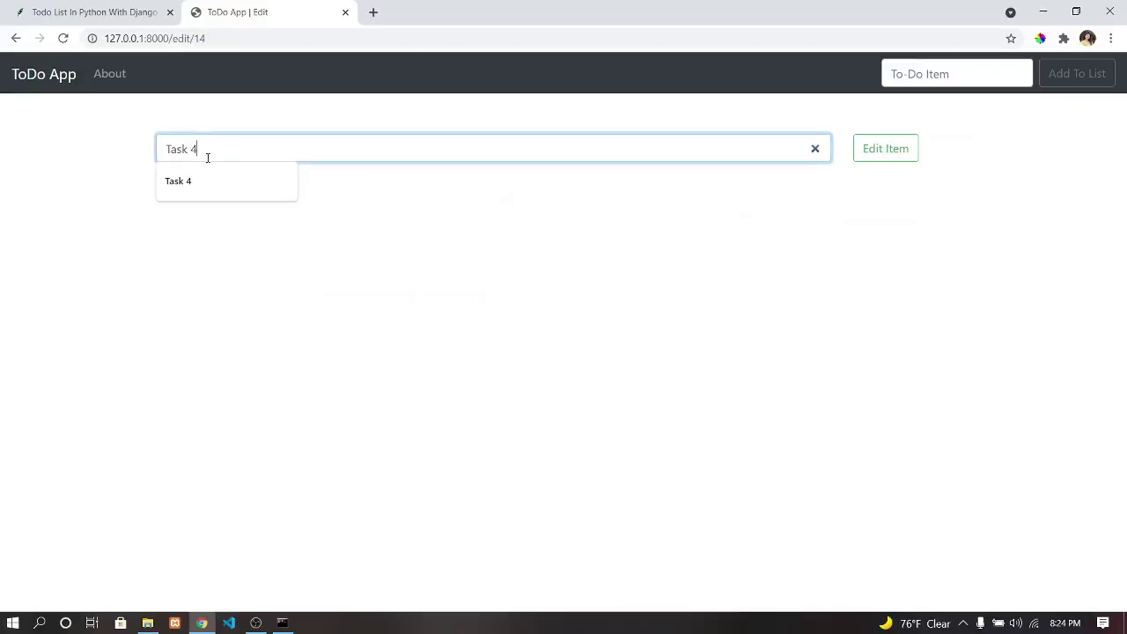
text(new)
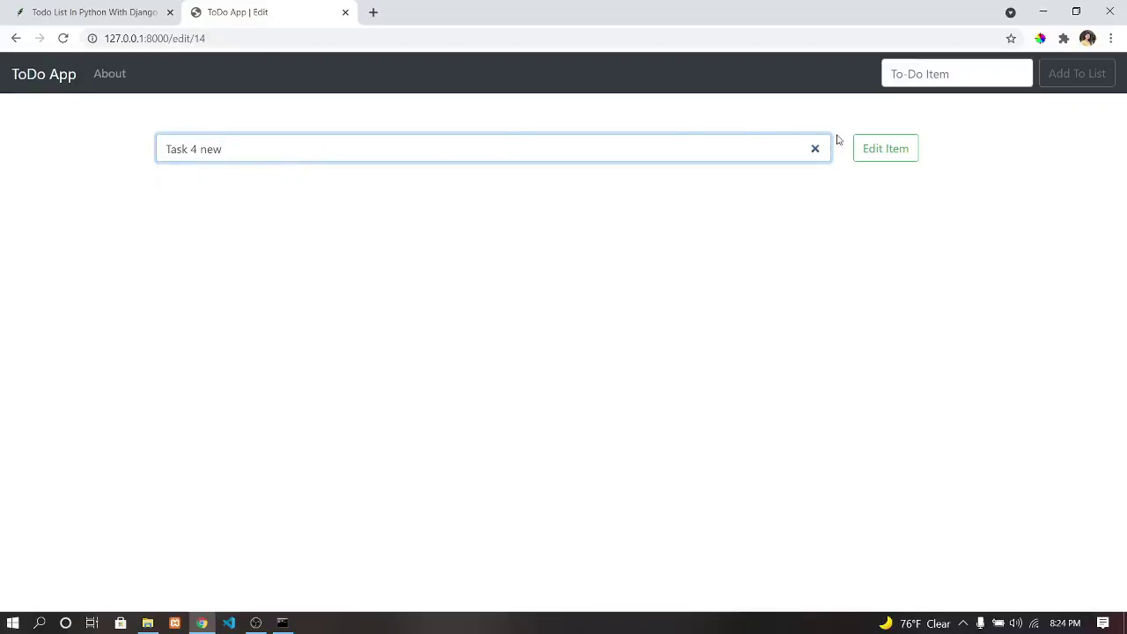
click(881, 151)
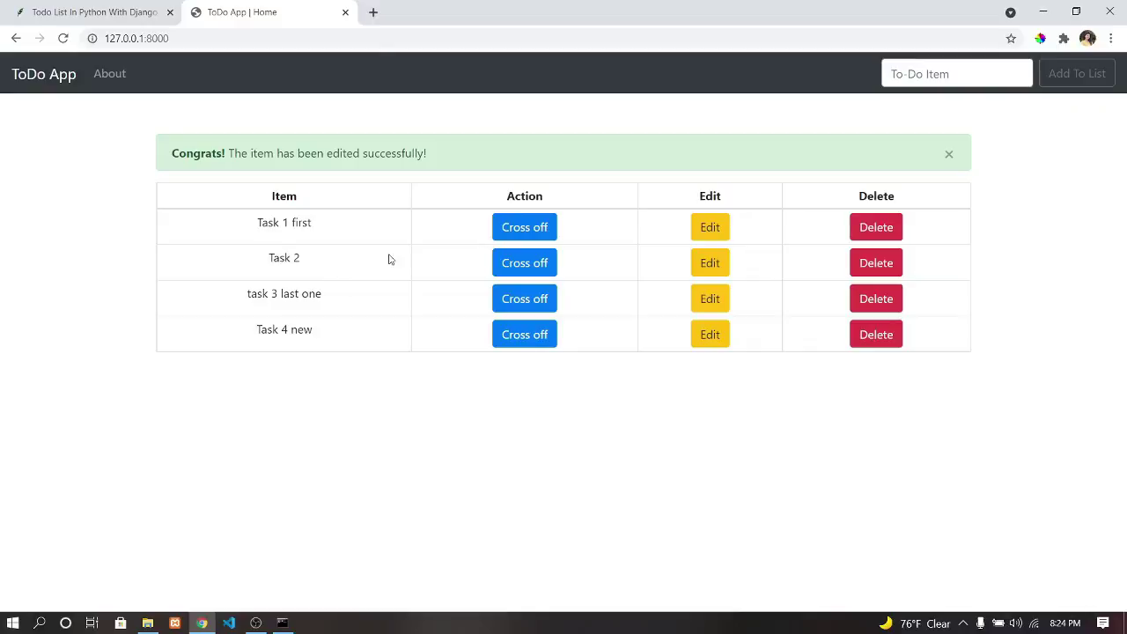
click(539, 231)
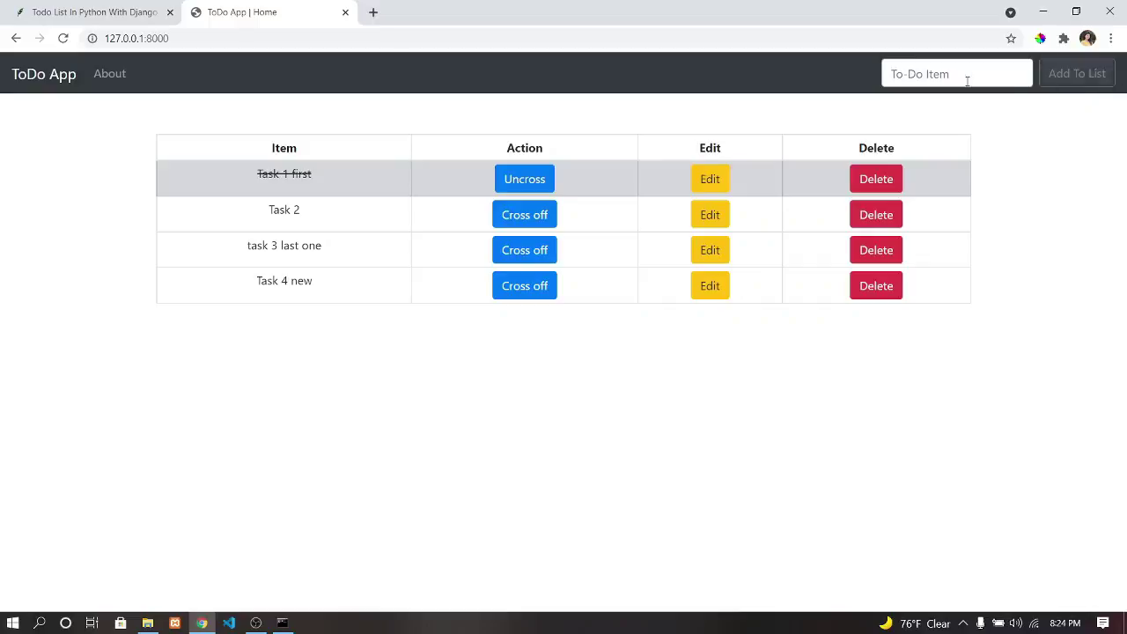
Add a new item named "Task 5" to the to-do list.
click(934, 74)
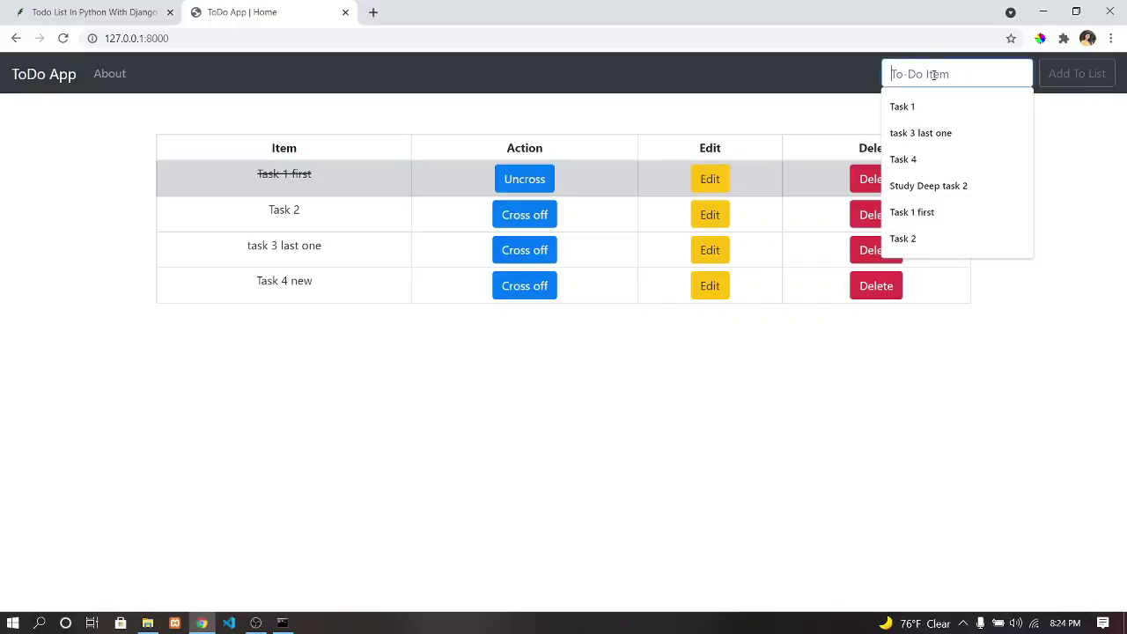
click(922, 158)
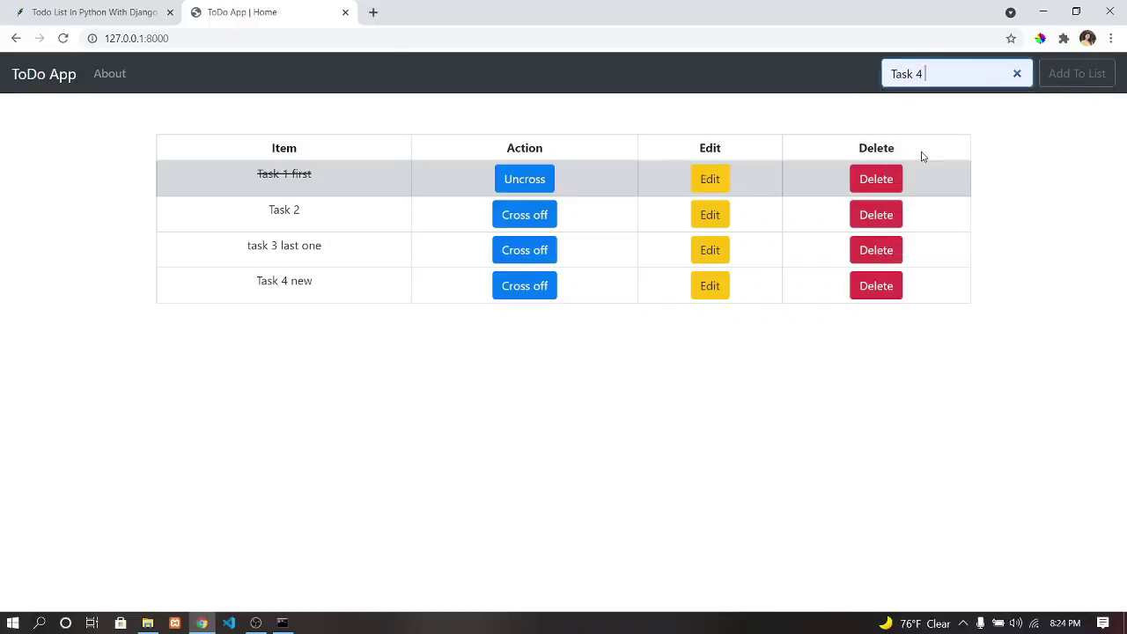
key(BackSpace)
text(45)
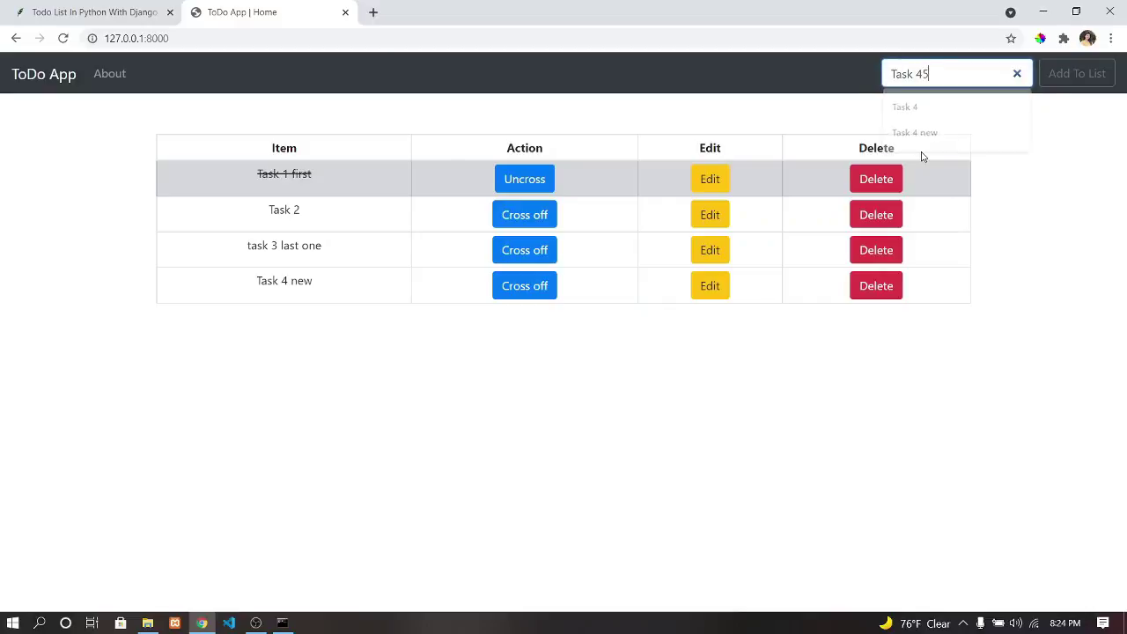
key(BackSpace)
text(5)
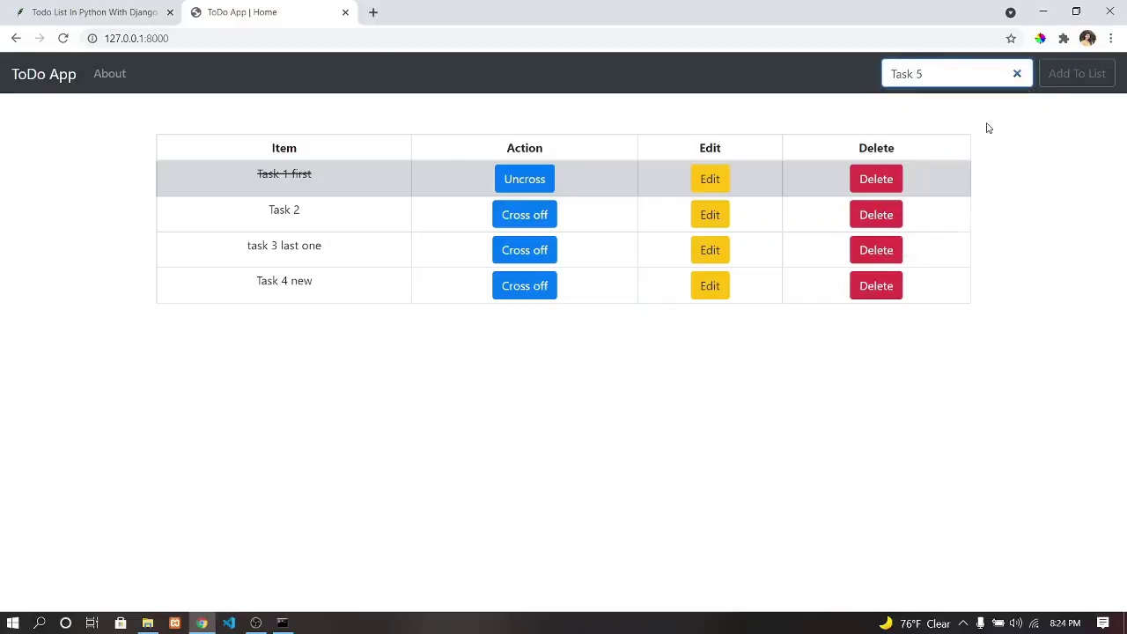
click(1077, 81)
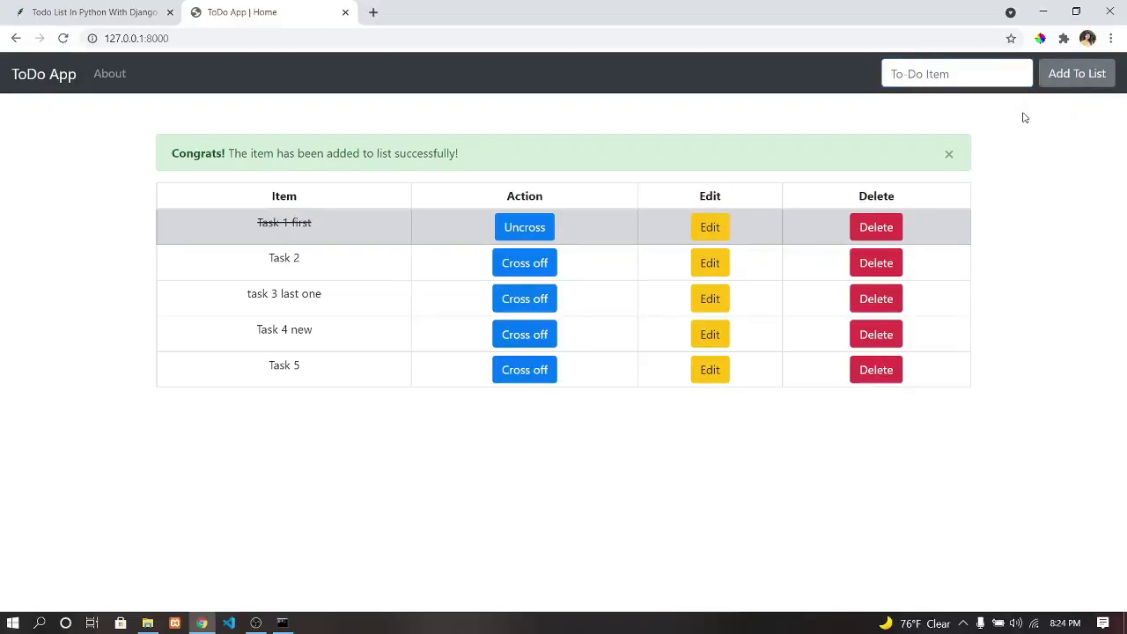
Cross off the task 3 last one item, and rename the Task 5 item as "Task 5 complete".
click(532, 308)
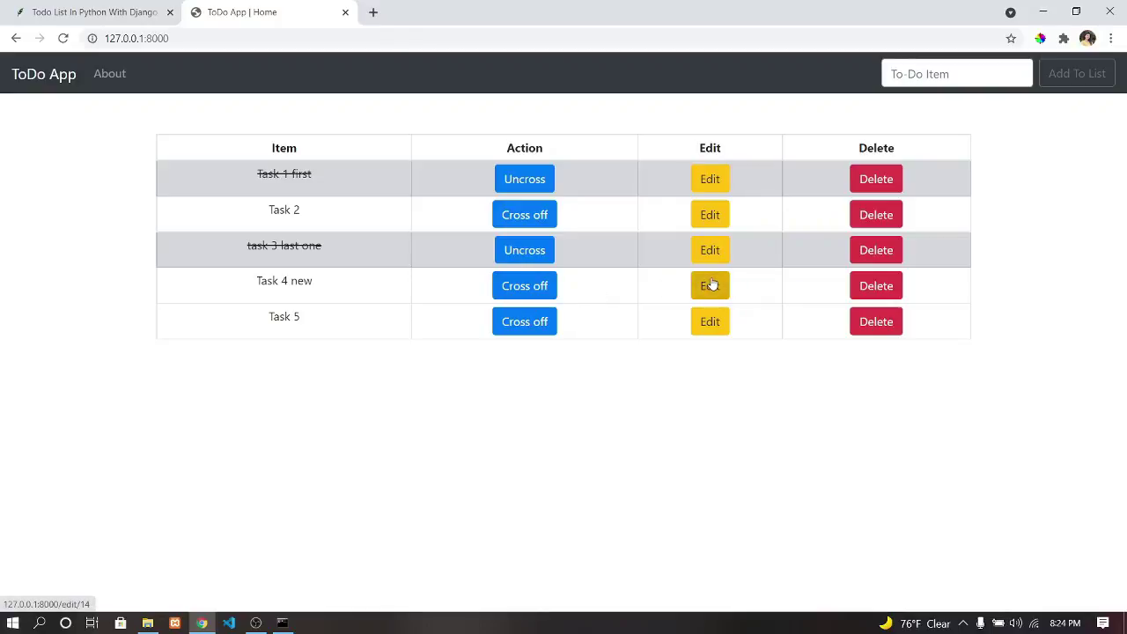
click(708, 324)
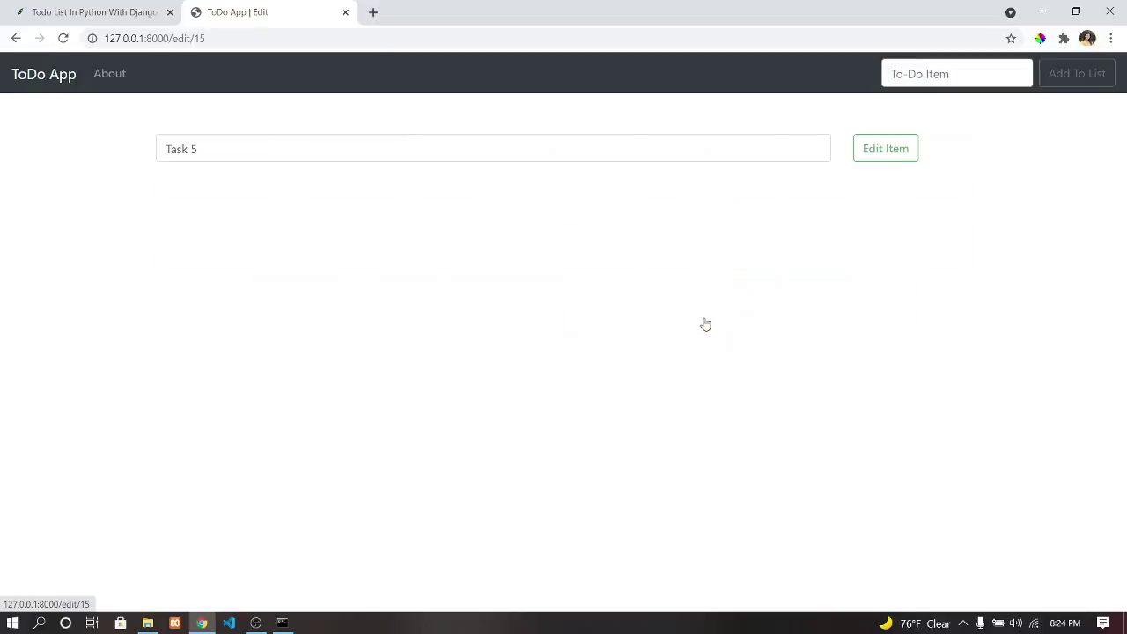
click(216, 149)
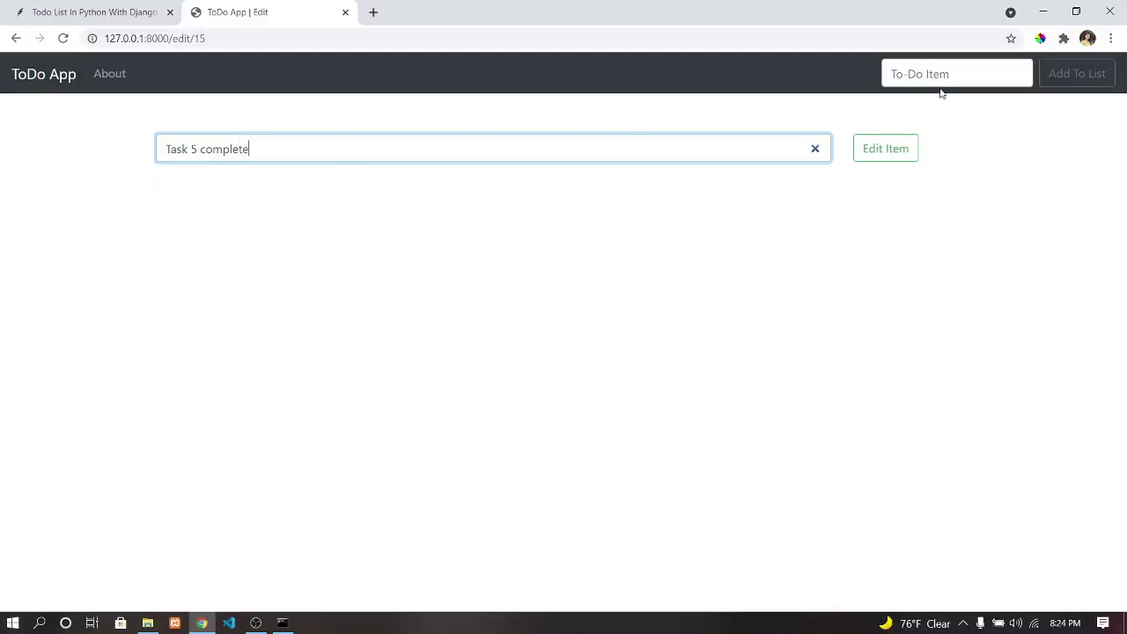
click(874, 148)
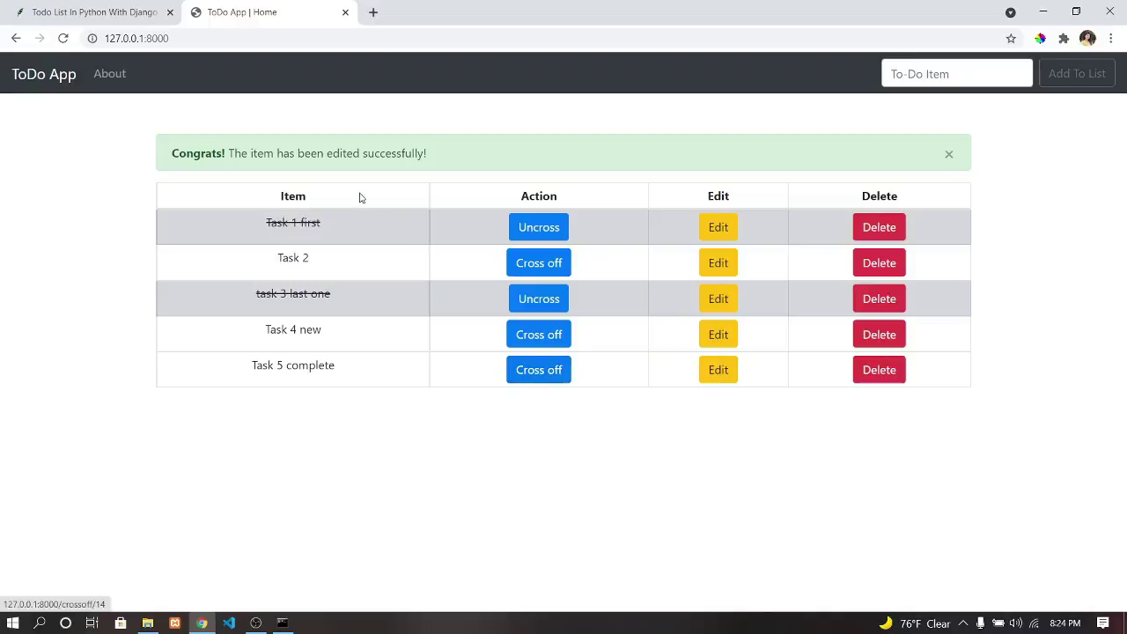
Highlight the notification text above the list, and cross off the Task 5 complete item.
triple_click(359, 154)
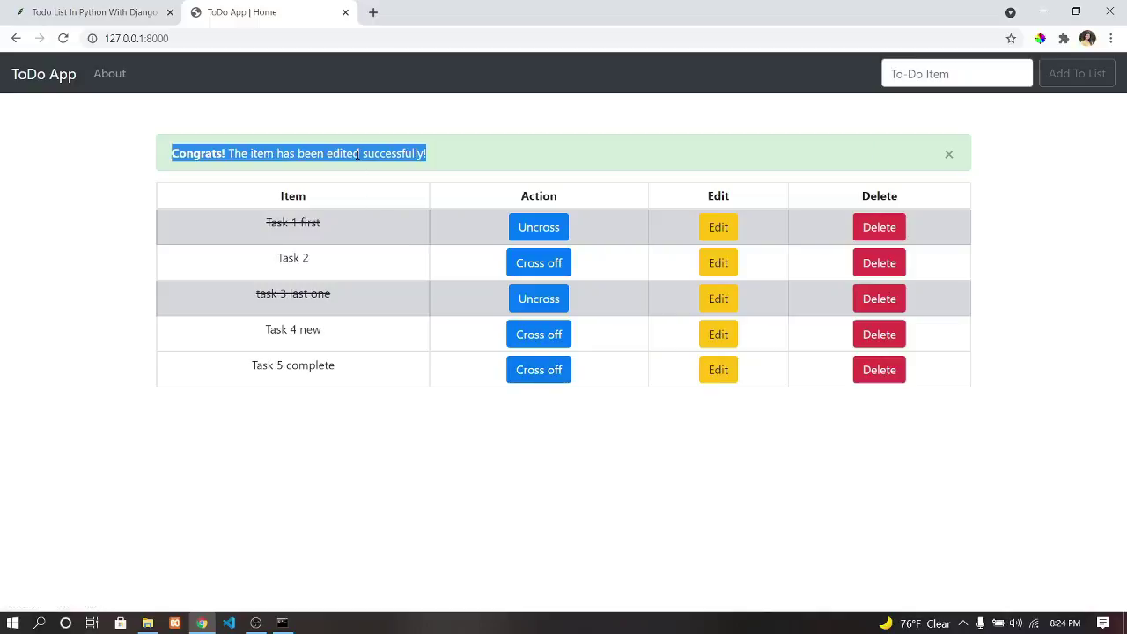
click(522, 163)
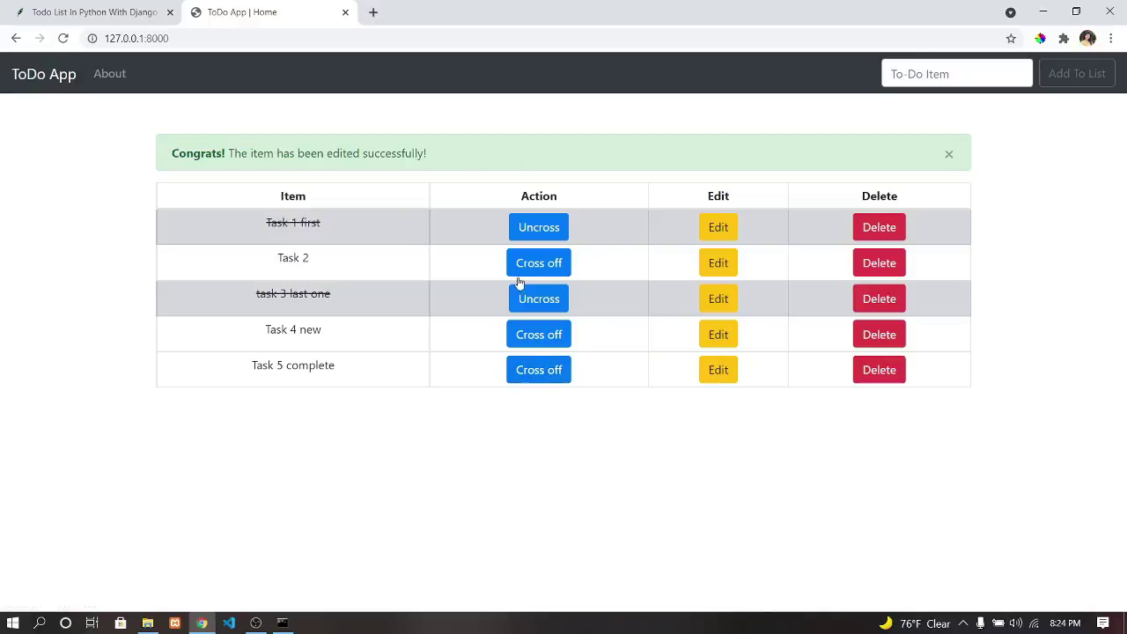
click(532, 377)
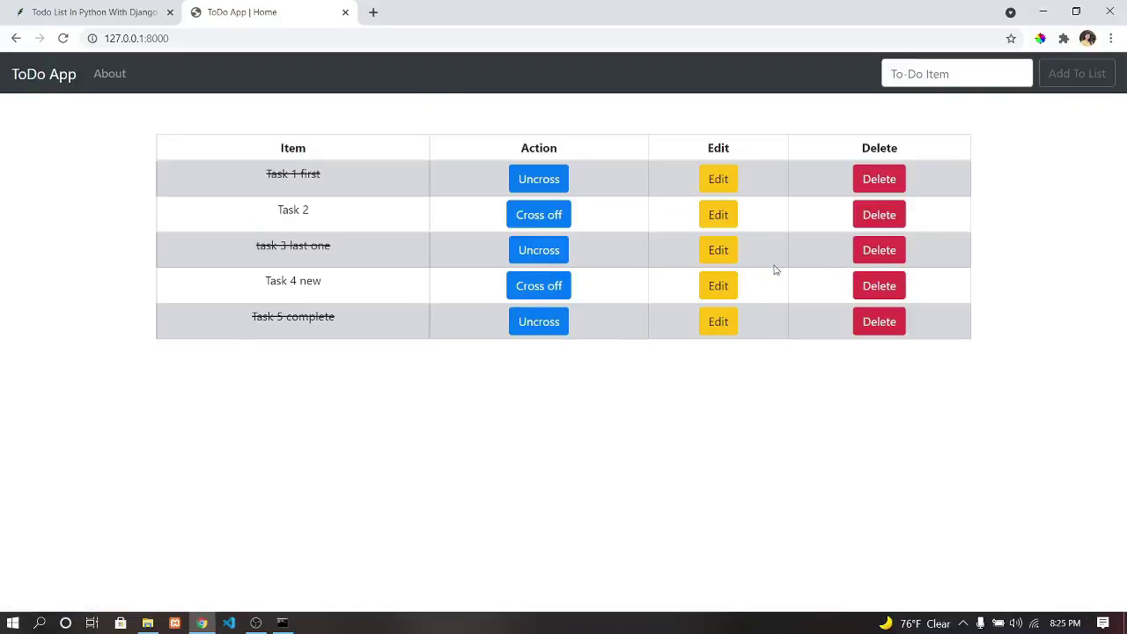
Add a new item named "Task 6" to the to-do list, and delete the crossed-off task 3 last one item.
click(959, 68)
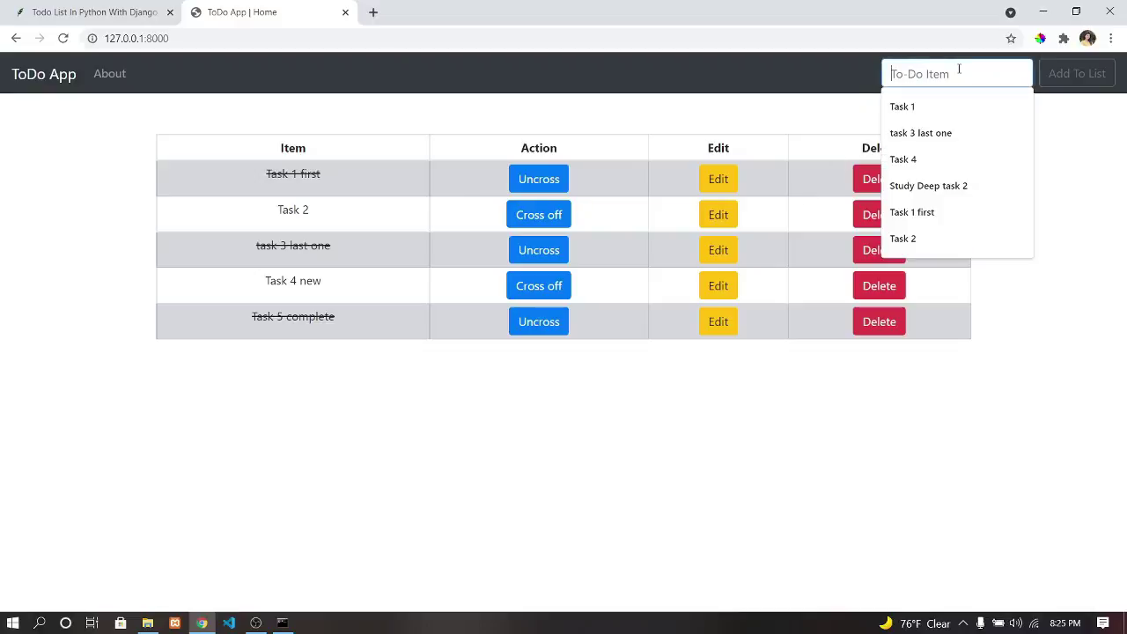
click(914, 162)
click(916, 162)
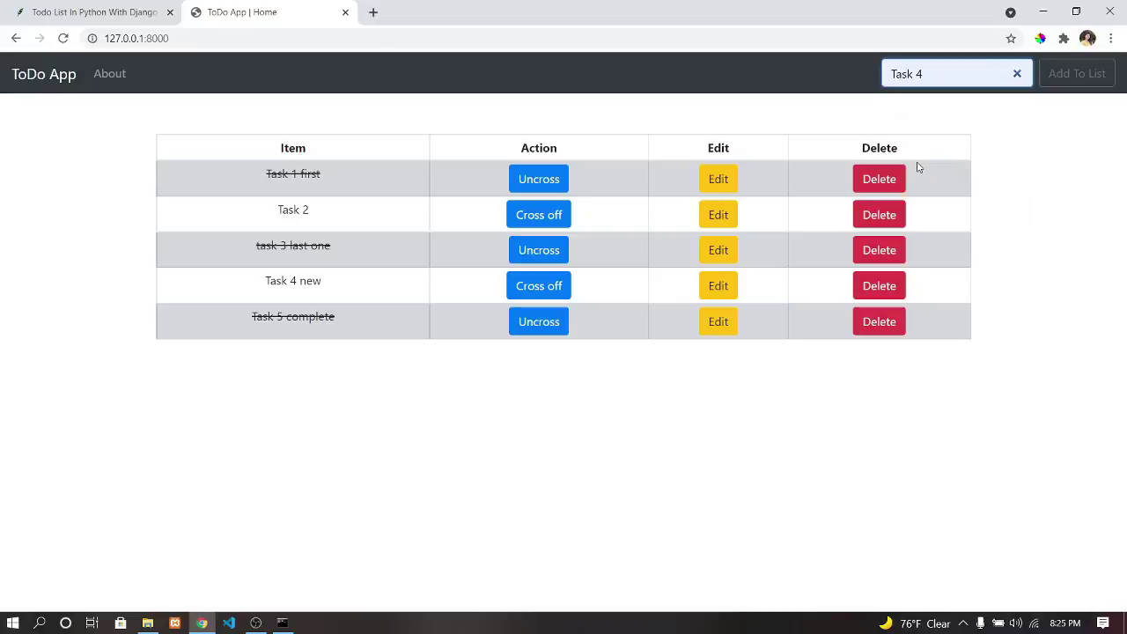
key(BackSpace)
text(6)
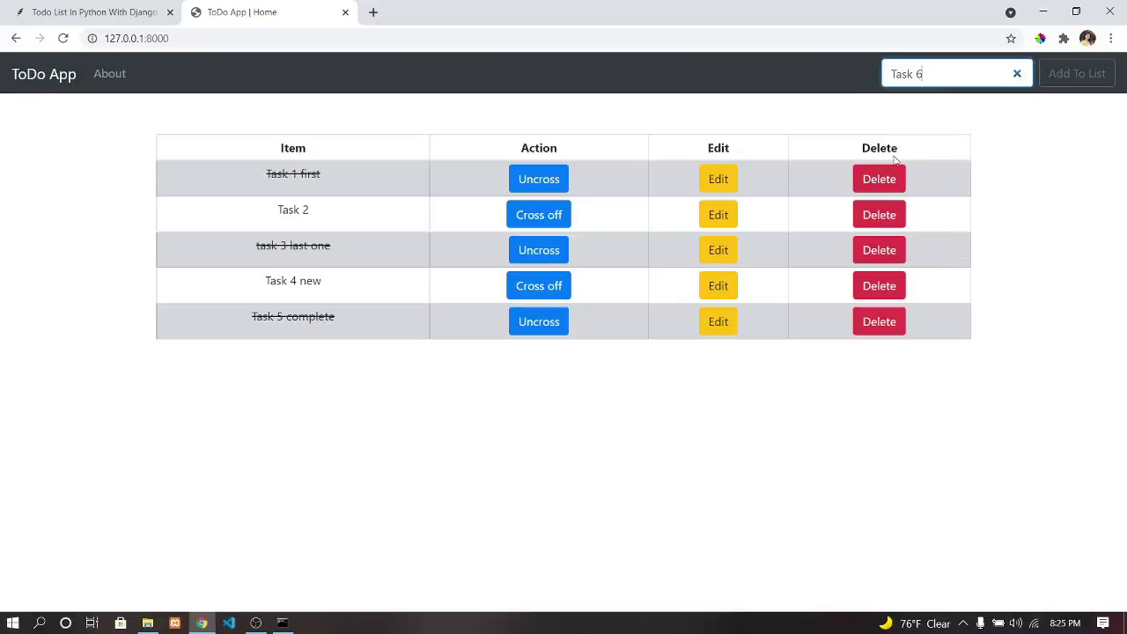
click(1101, 81)
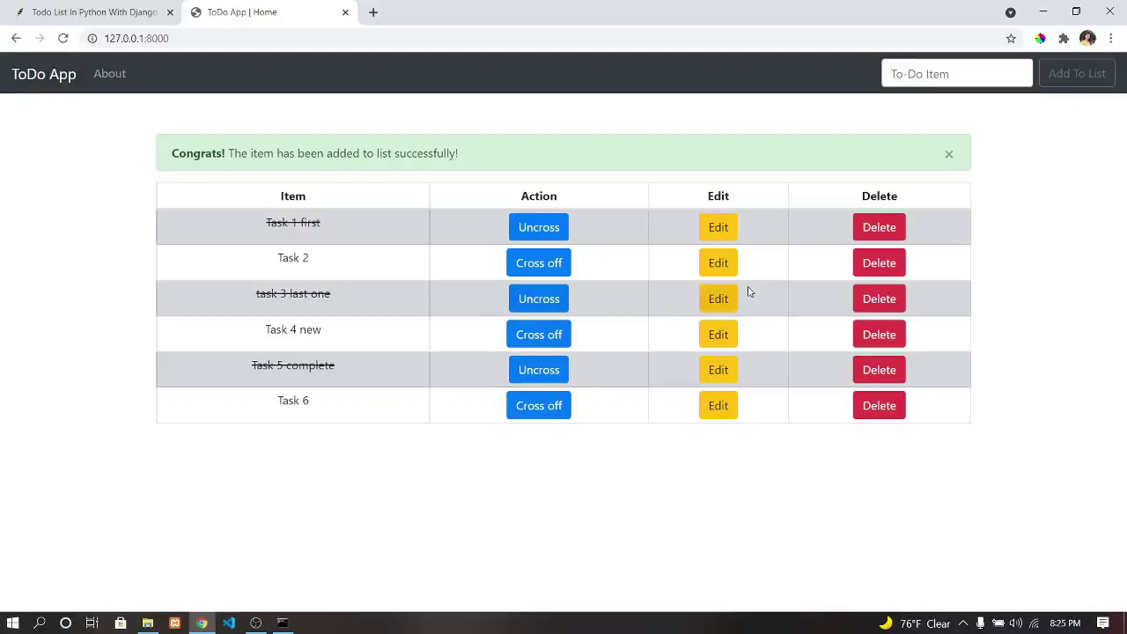
click(878, 302)
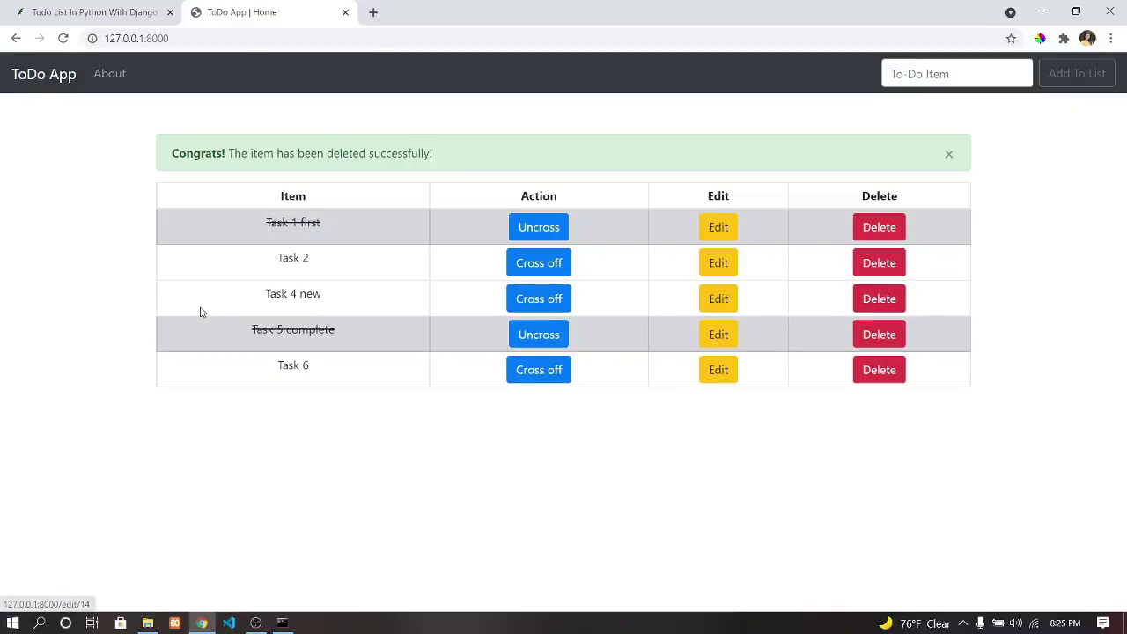
Add a new item named "Task 3 again" to the to-do list.
click(899, 75)
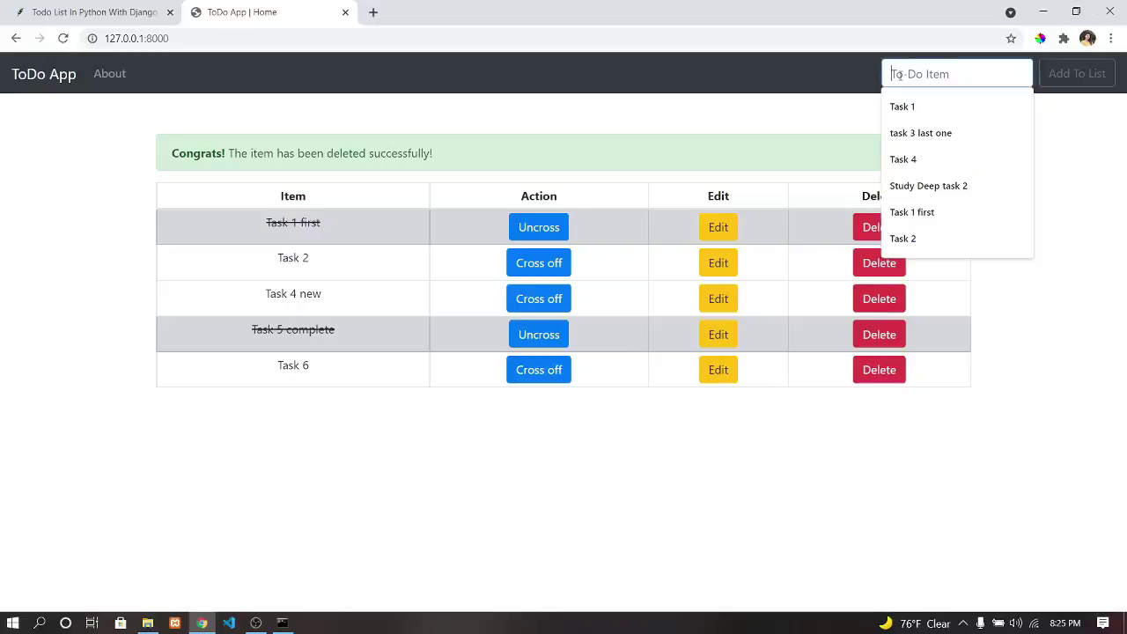
click(903, 108)
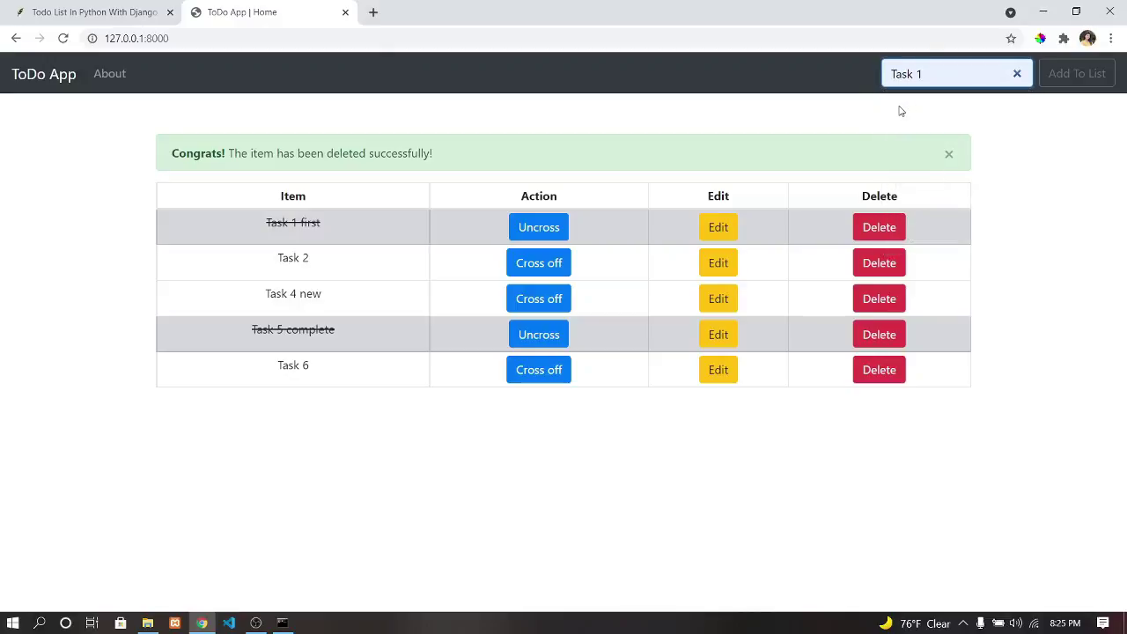
key(Down)
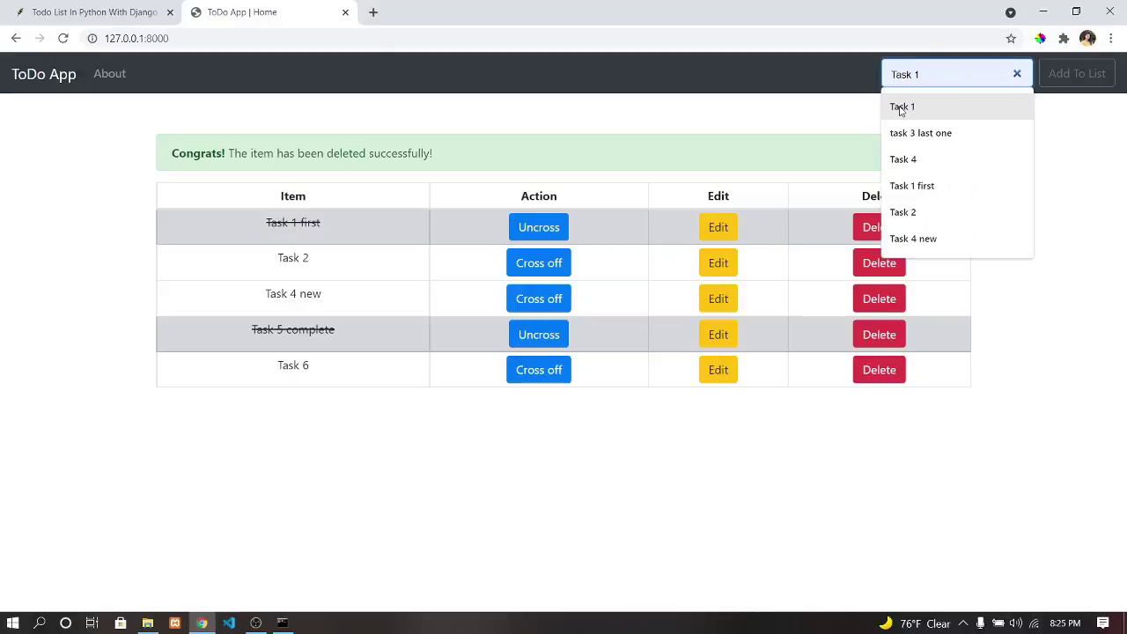
key(BackSpace)
text(3)
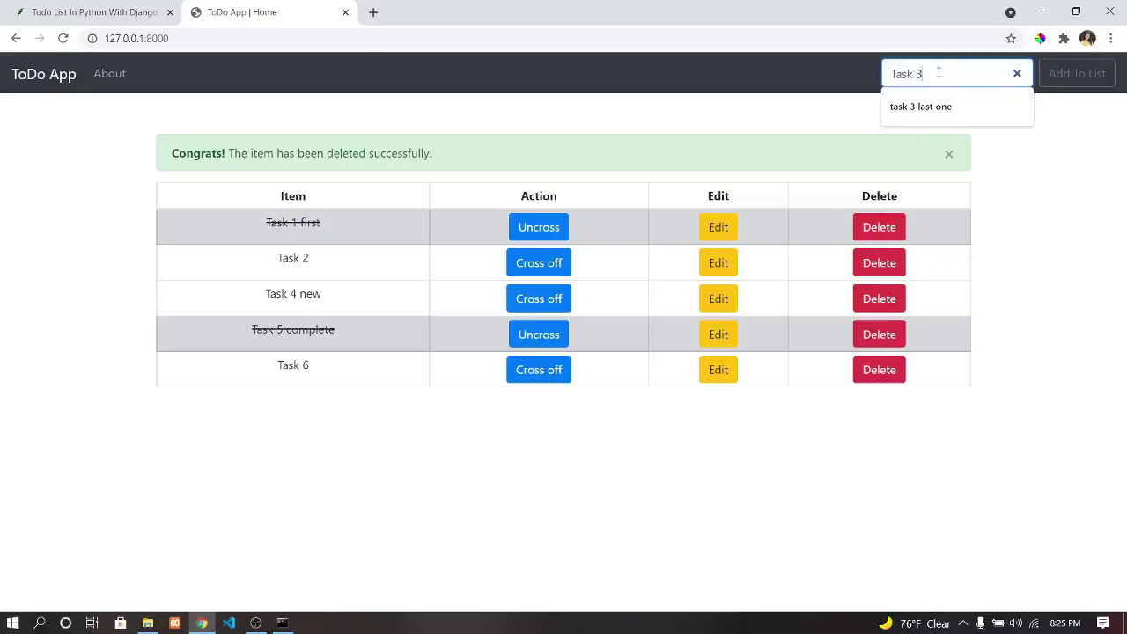
text( again)
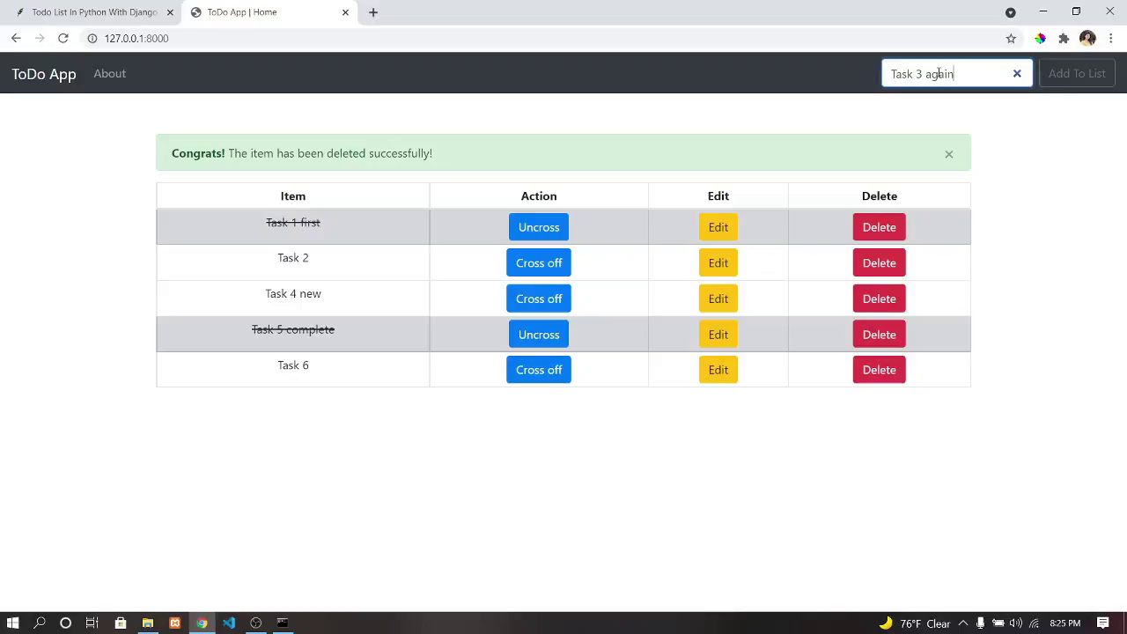
click(1082, 75)
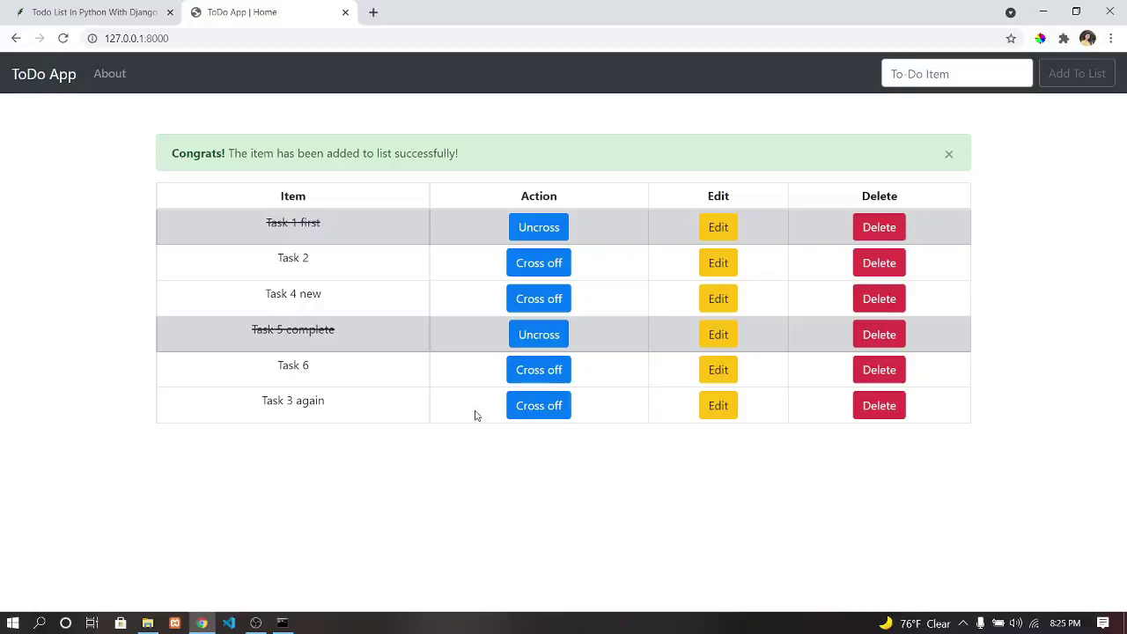
Delete the crossed-off Task 5 complete item and the Task 4 new item from the list.
click(869, 341)
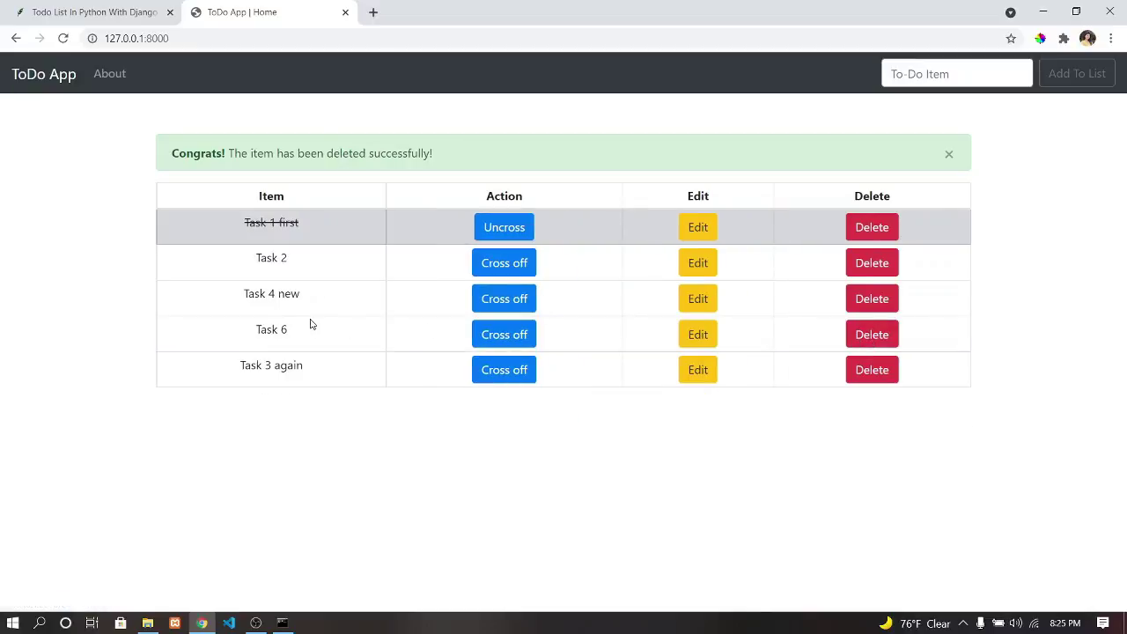
click(870, 299)
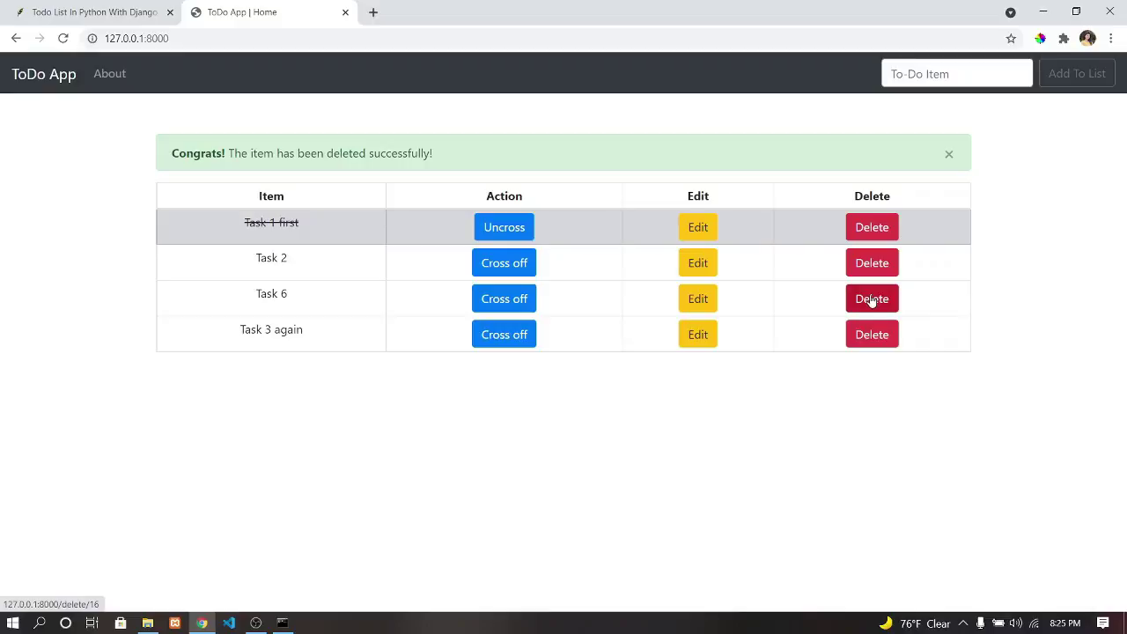
Uncross the Task 1 first item and cross it off again, and cross off the Task 3 again item.
click(508, 231)
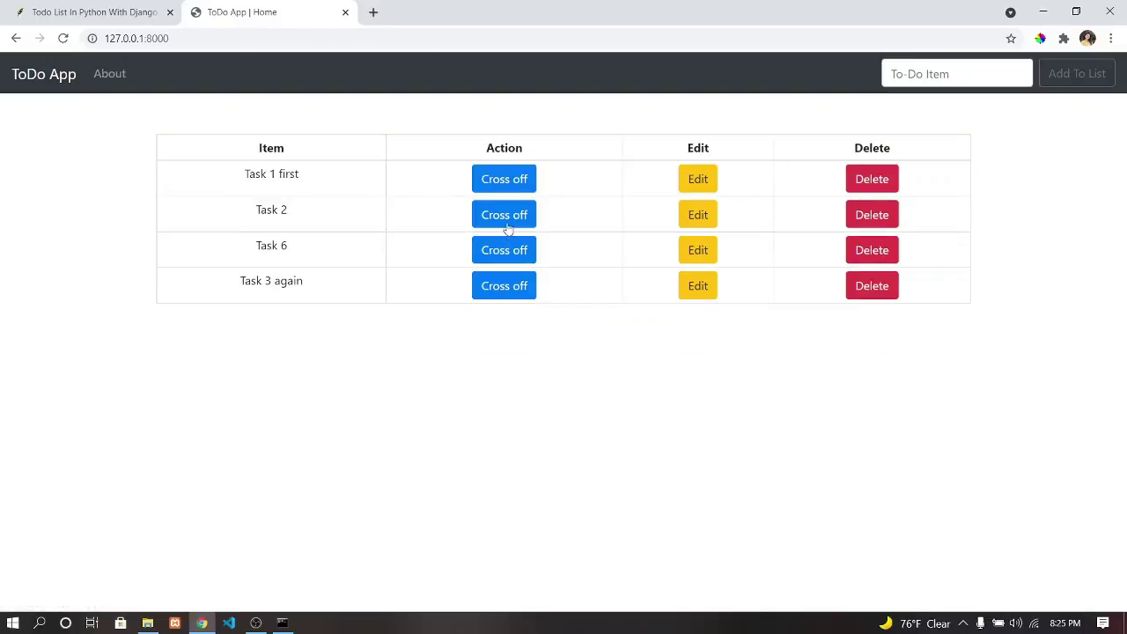
click(507, 181)
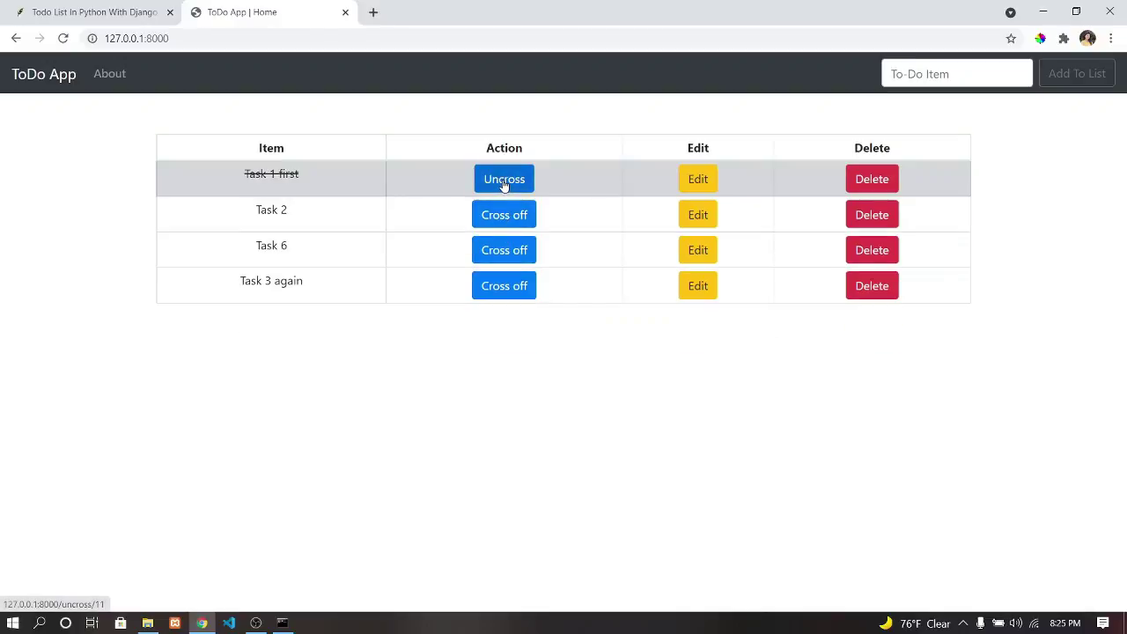
click(492, 286)
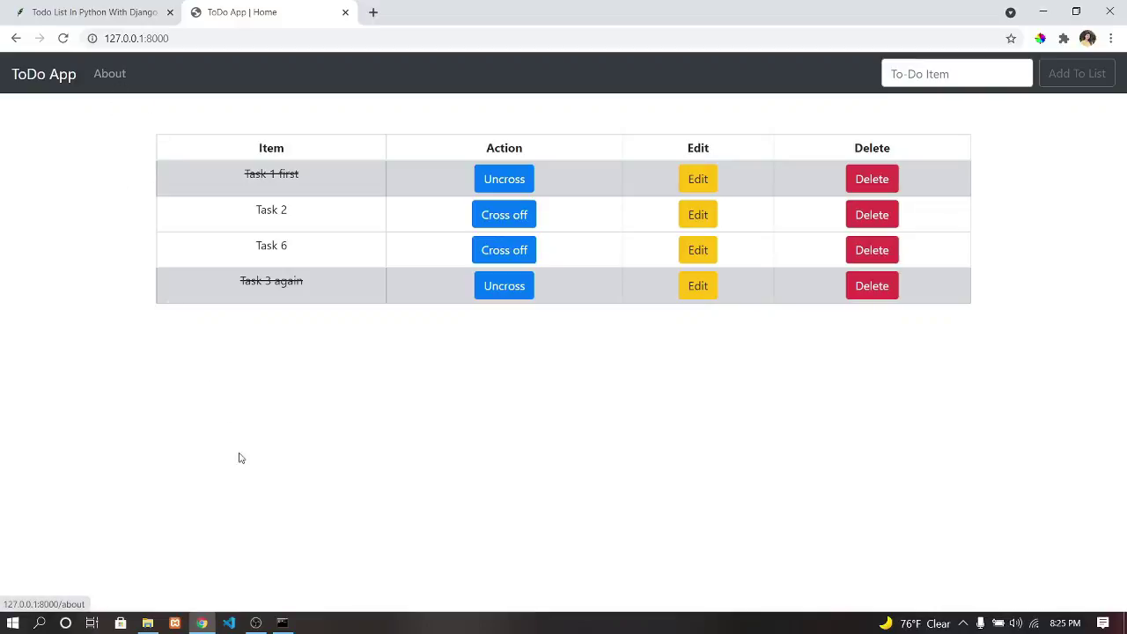
click(256, 622)
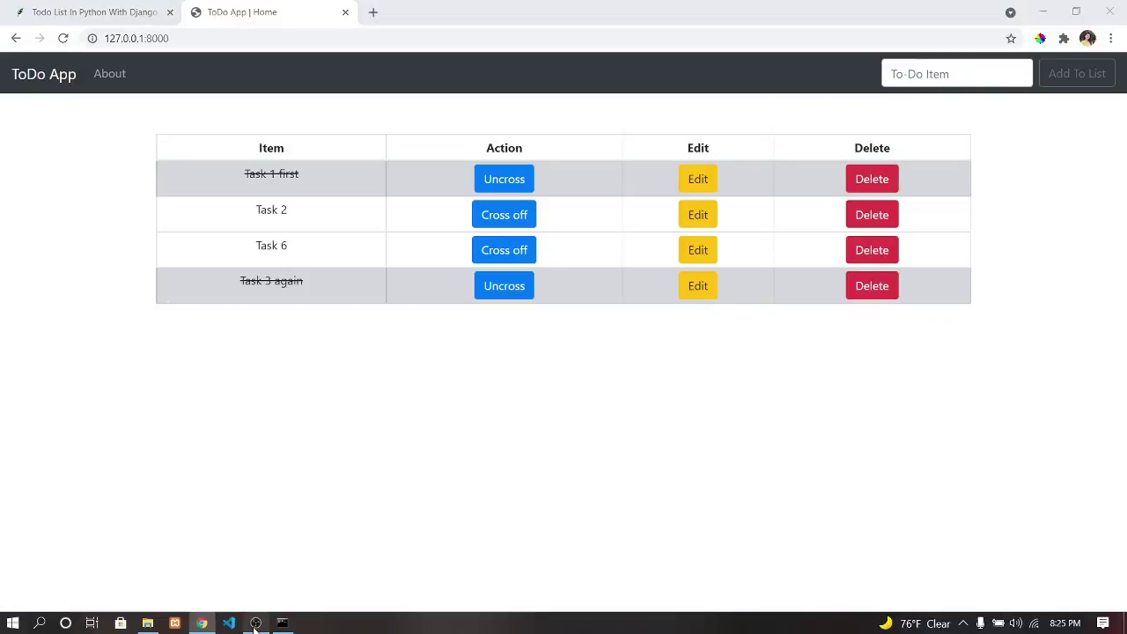